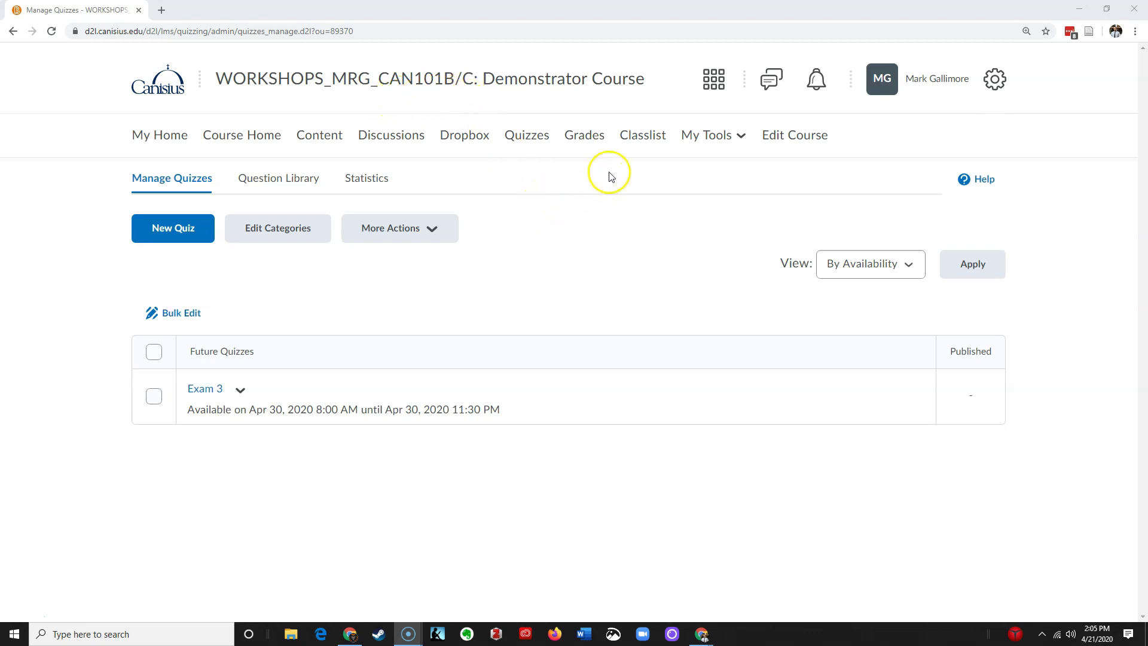
- Open the classlist and view the students by section for CAN101B:Demonstrator Course MRG
{"action": "left_click", "coordinate": [644, 135]}
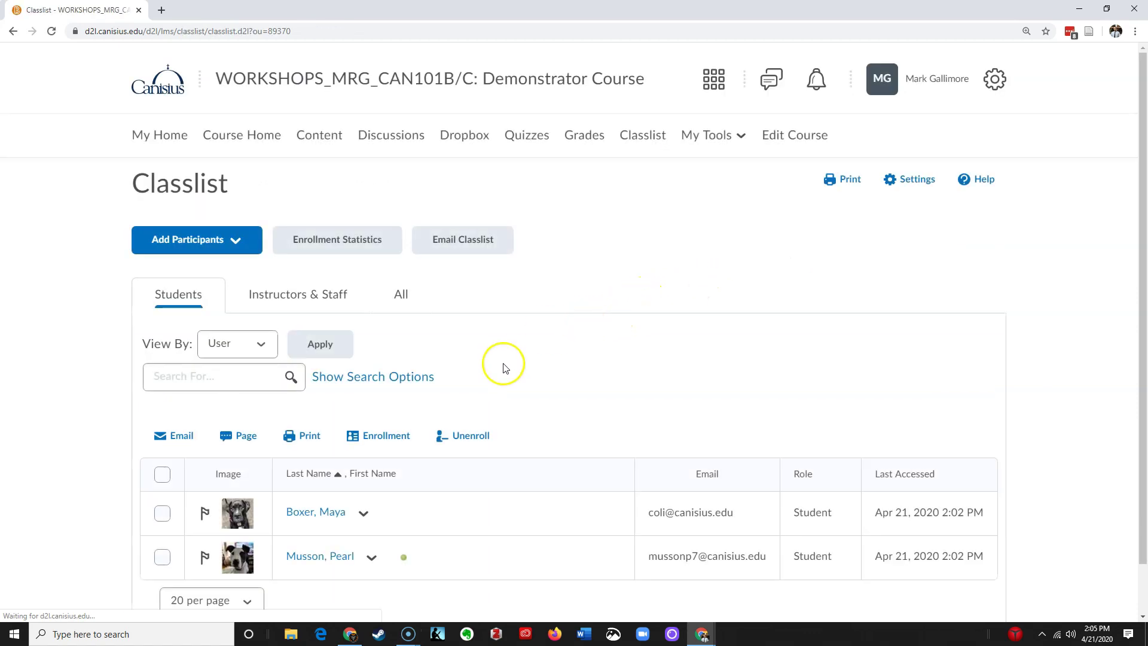
{"action": "scroll", "coordinate": [504, 363], "scroll_direction": "down", "scroll_amount": 1}
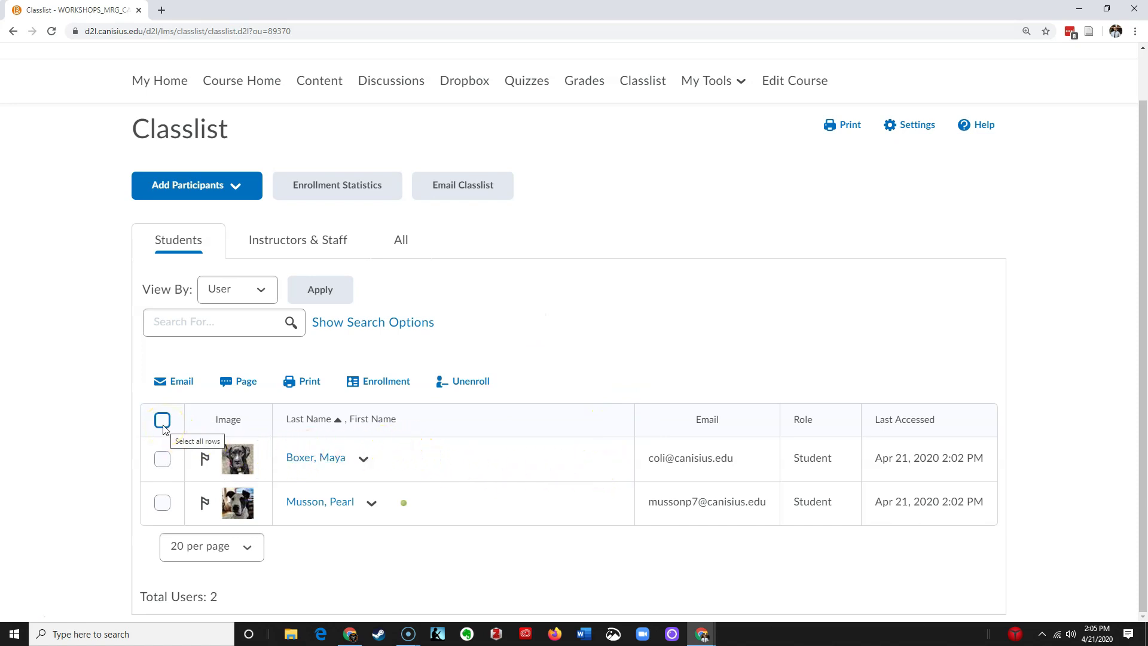
{"action": "left_click", "coordinate": [231, 286]}
{"action": "left_click", "coordinate": [238, 327]}
{"action": "left_click", "coordinate": [320, 289]}
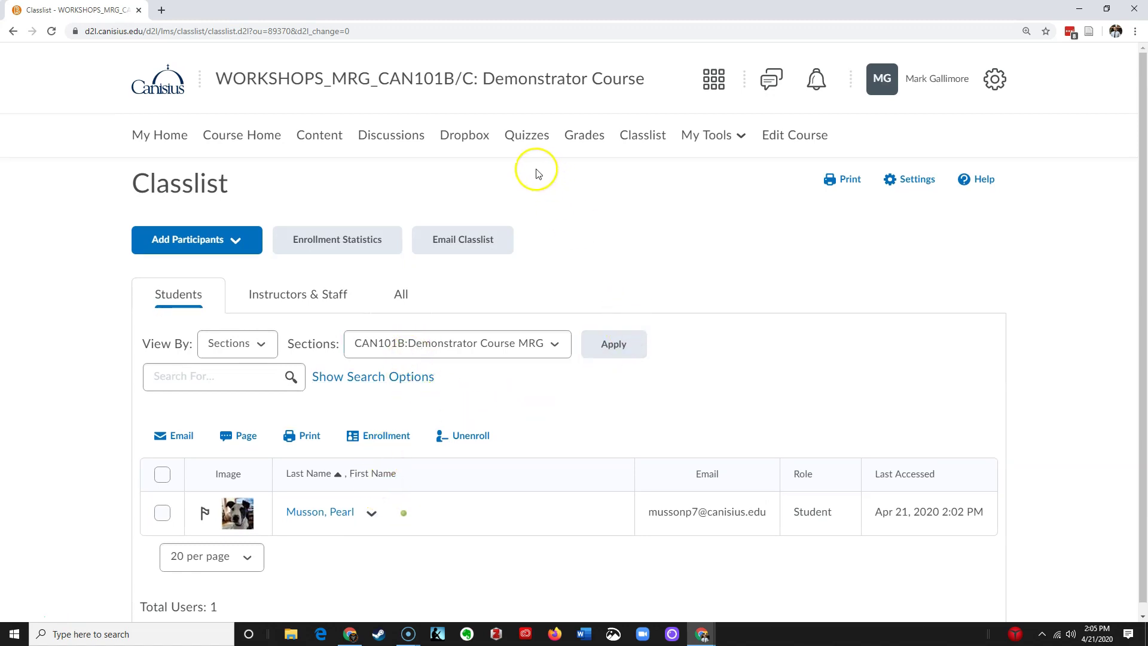
- Go to the course's quiz list and examine the availability dates of Exam 3
{"action": "left_click", "coordinate": [524, 135]}
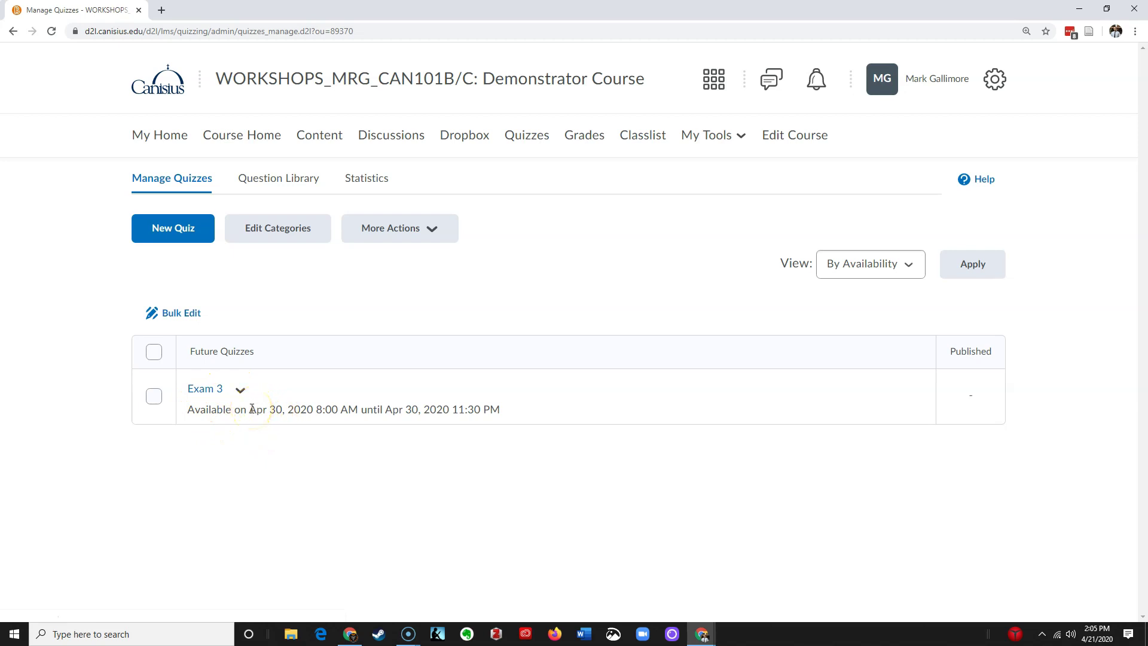
{"action": "left_click_drag", "start_coordinate": [250, 410], "coordinate": [496, 407]}
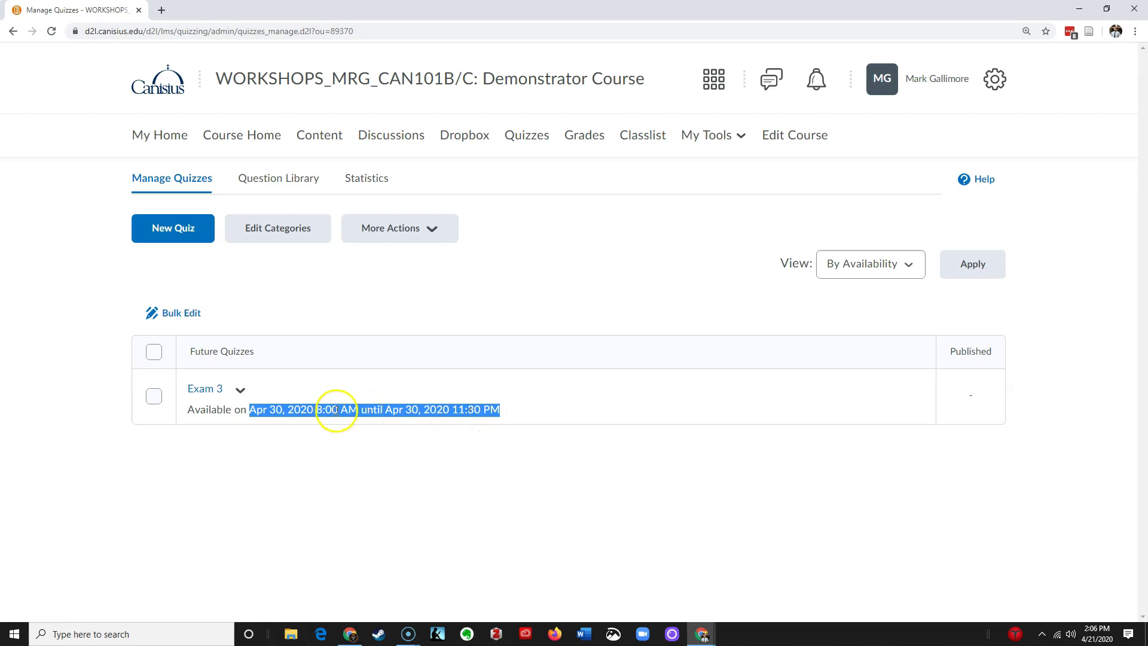
{"action": "left_click", "coordinate": [418, 409]}
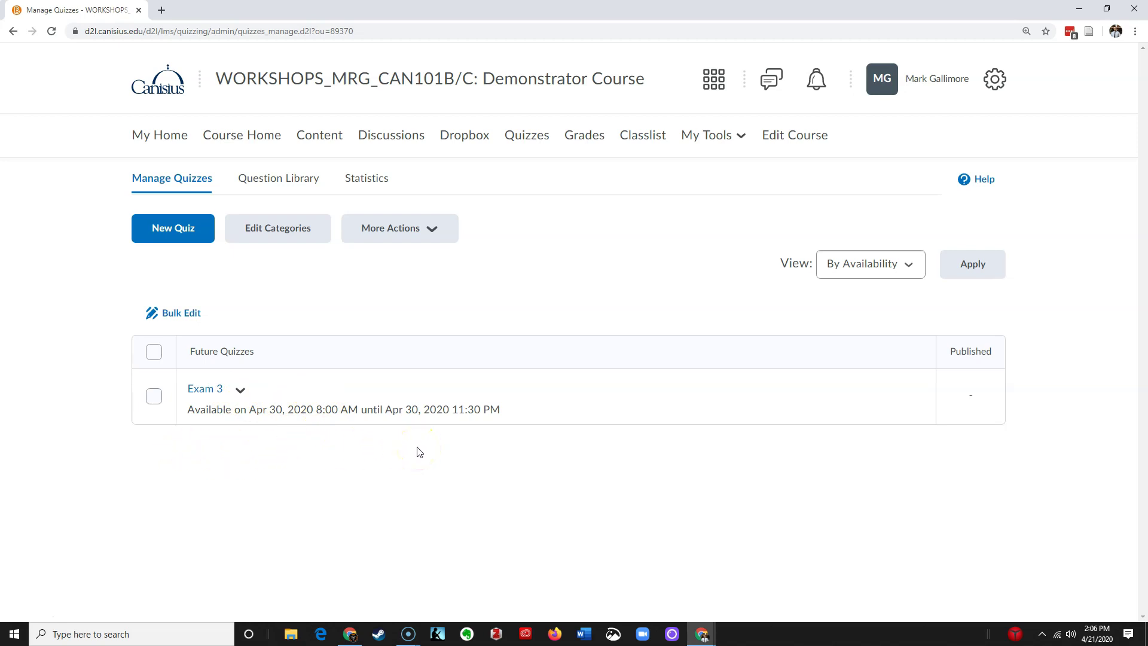
- Open the Exam 3 quiz for editing and rename it "Exam 3 Section B"
{"action": "left_click", "coordinate": [239, 390]}
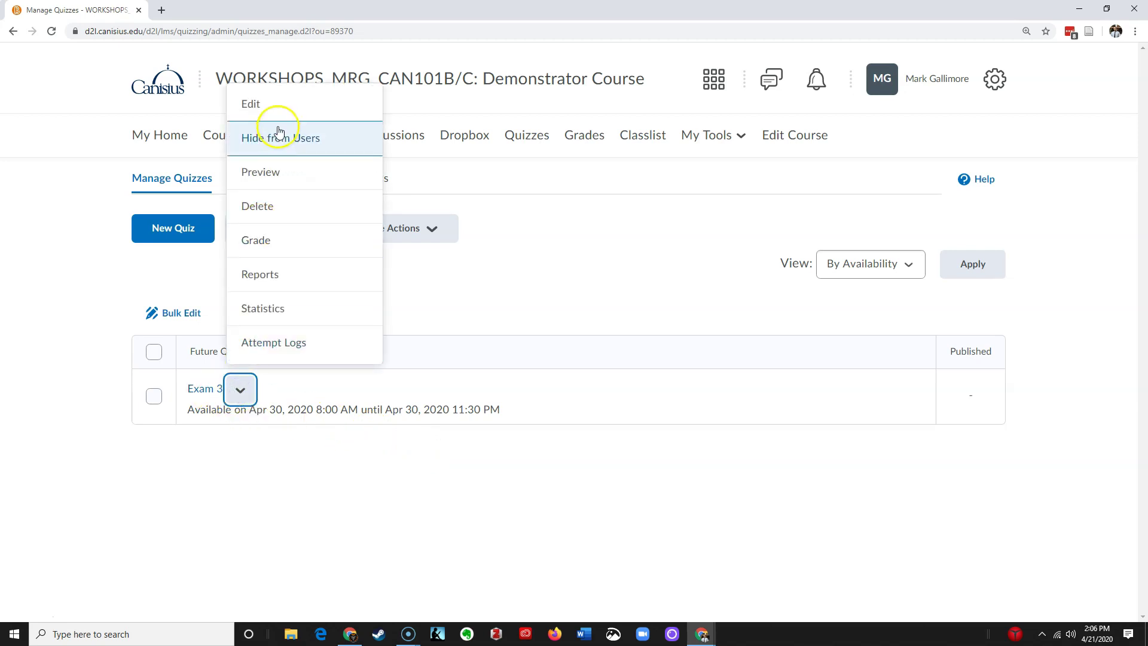
{"action": "left_click", "coordinate": [278, 105]}
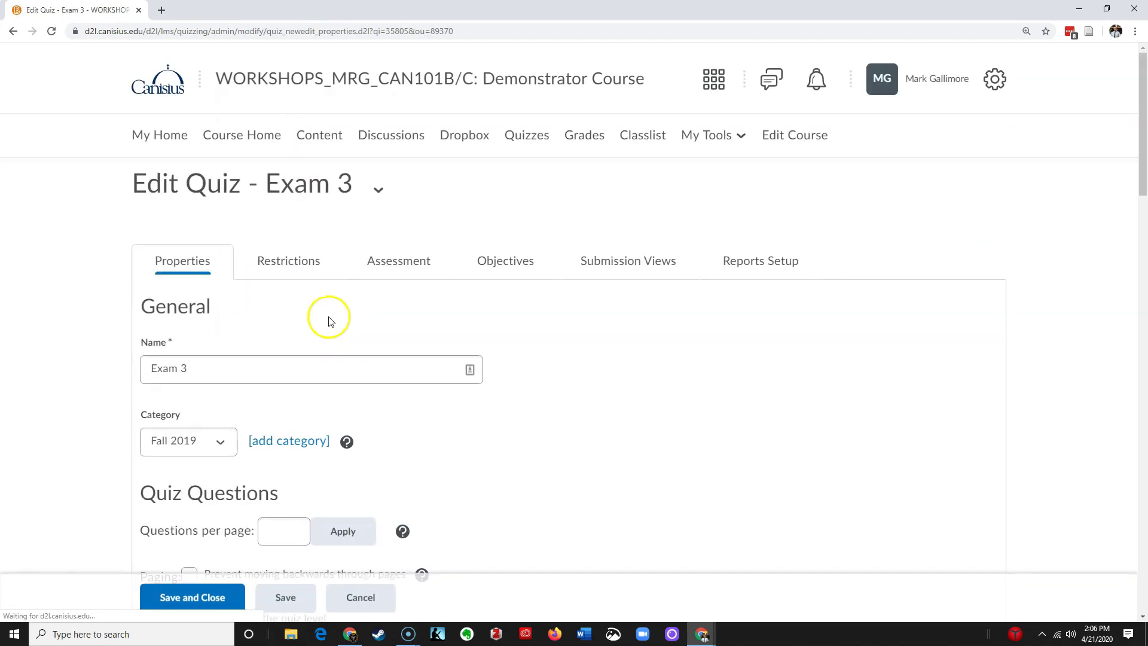
{"action": "left_click", "coordinate": [232, 370]}
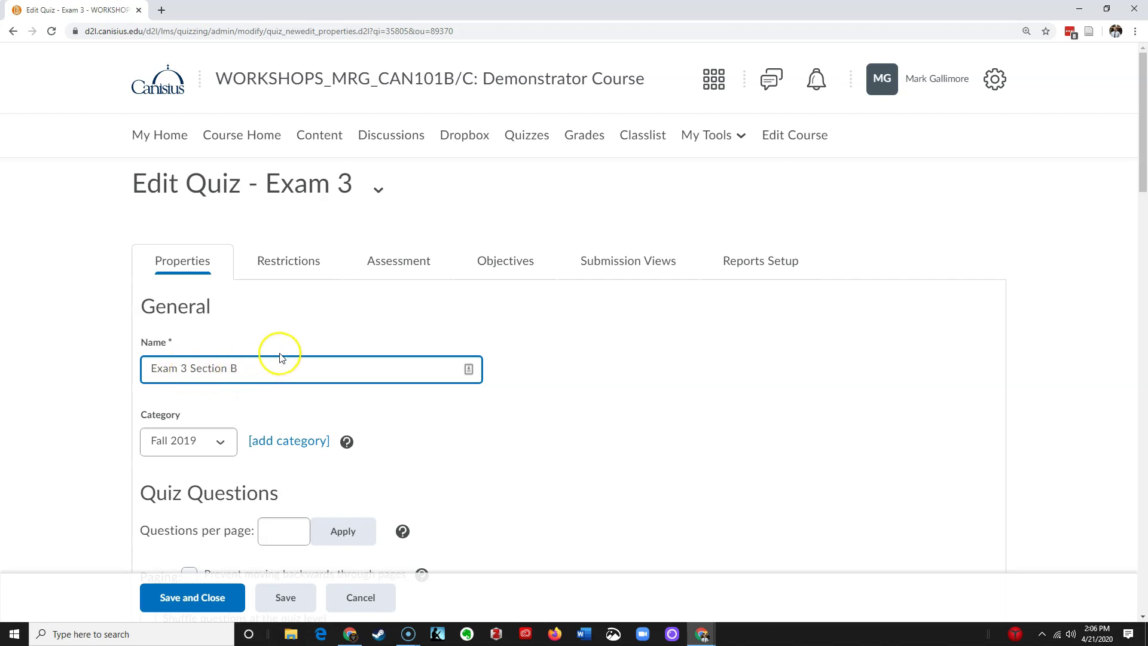
- In the quiz's restrictions, create and attach a Section enrollment release condition for CAN101B:Demonstrator Course MRG
{"action": "left_click", "coordinate": [291, 265]}
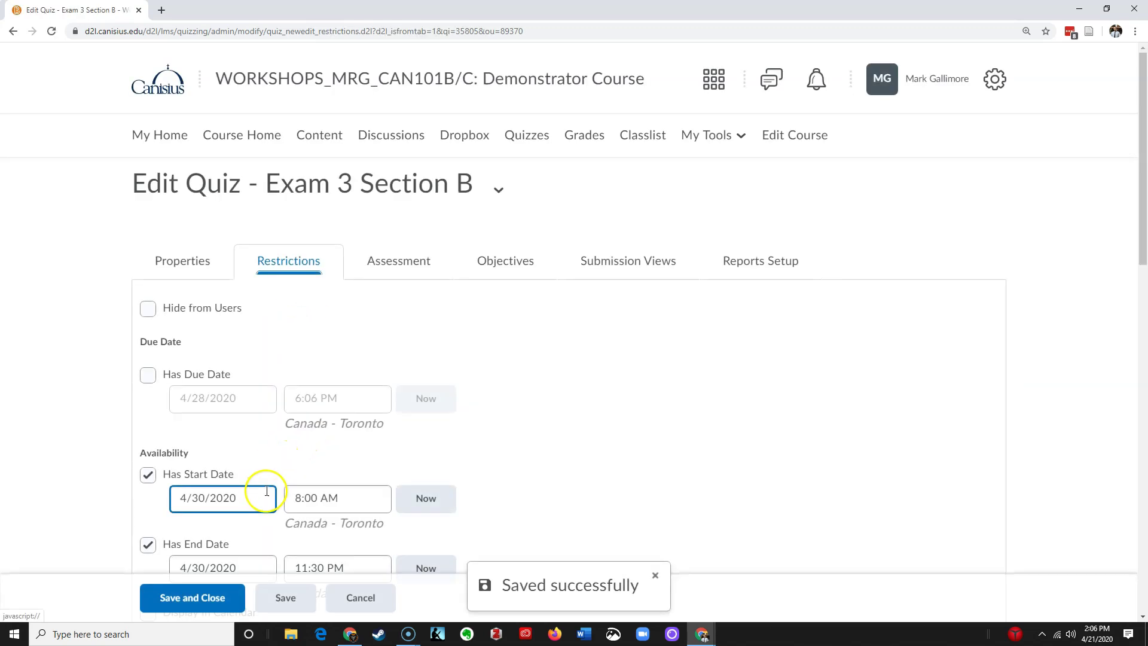
{"action": "scroll", "coordinate": [267, 481], "scroll_direction": "down", "scroll_amount": 5}
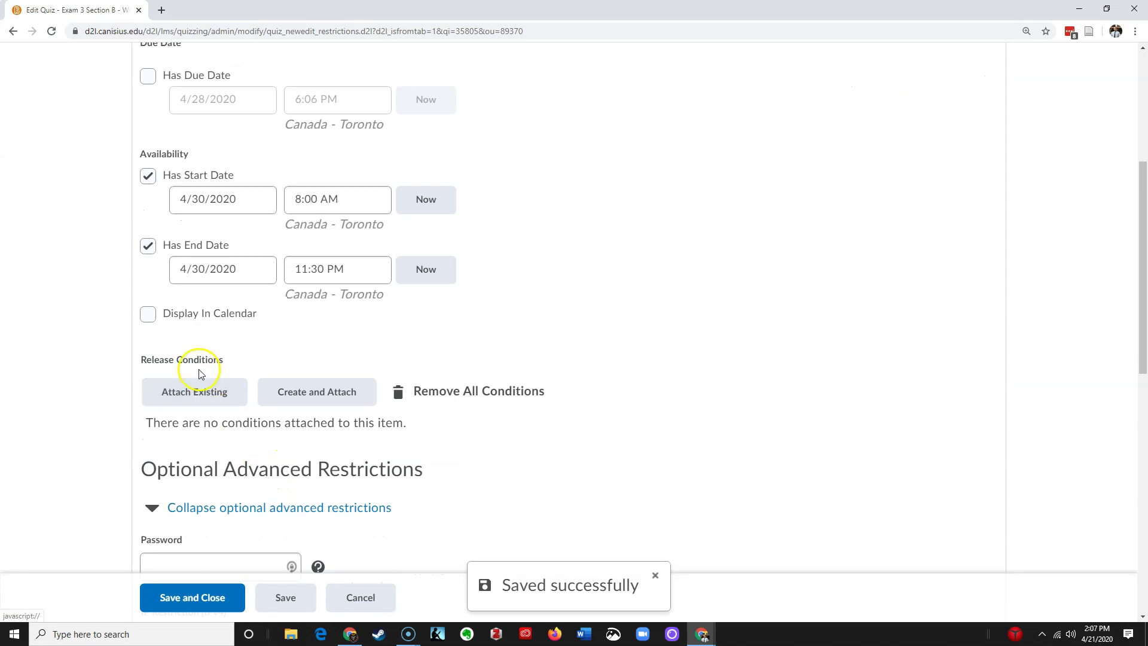
{"action": "left_click", "coordinate": [317, 398]}
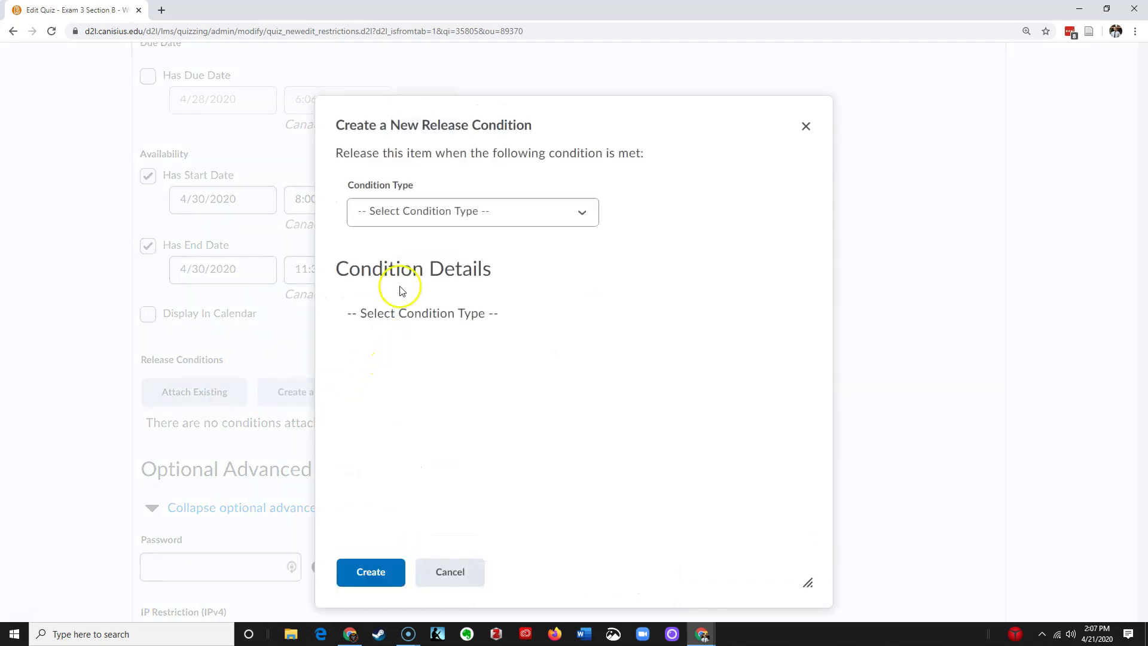
{"action": "left_click", "coordinate": [475, 214]}
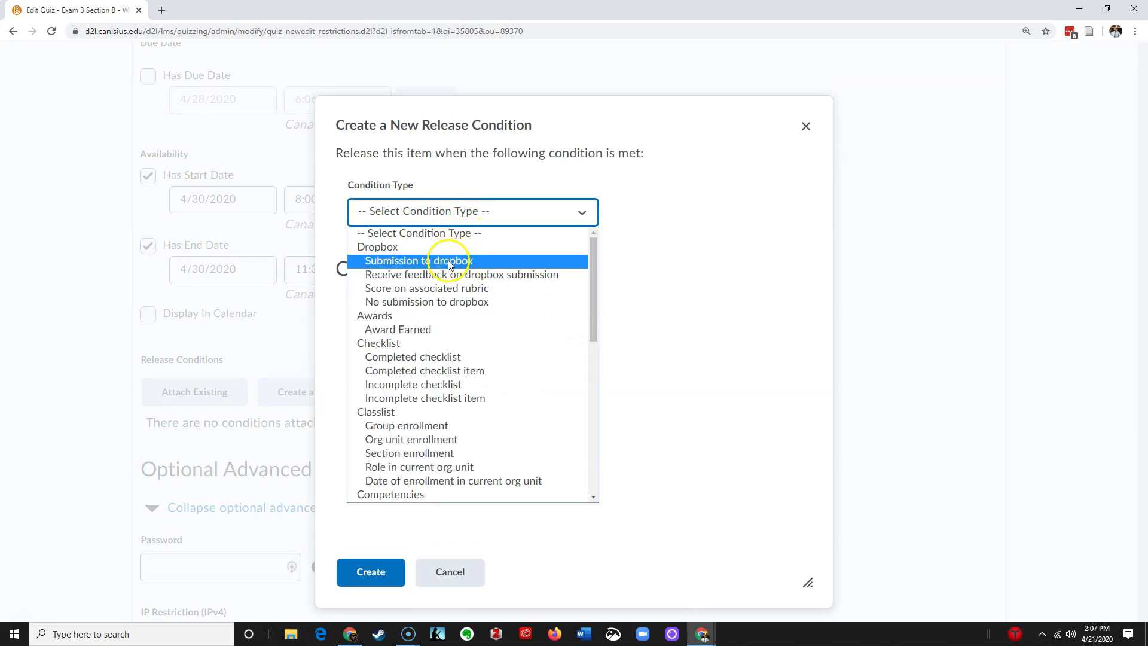
{"action": "scroll", "coordinate": [466, 335], "scroll_direction": "down", "scroll_amount": 2}
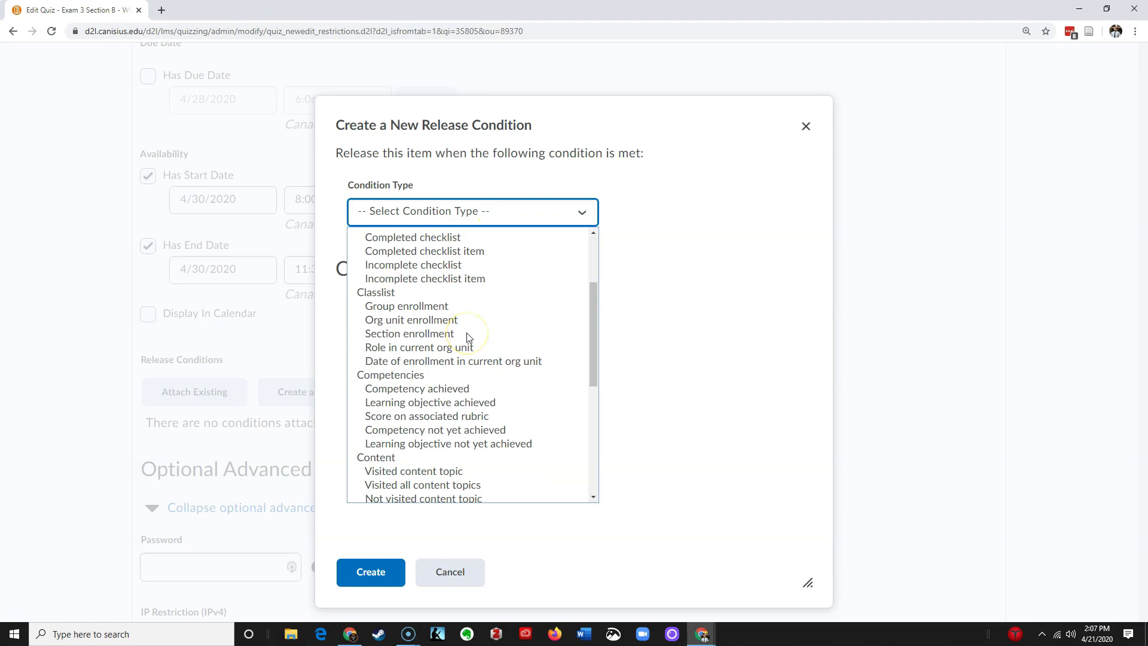
{"action": "left_click", "coordinate": [418, 339]}
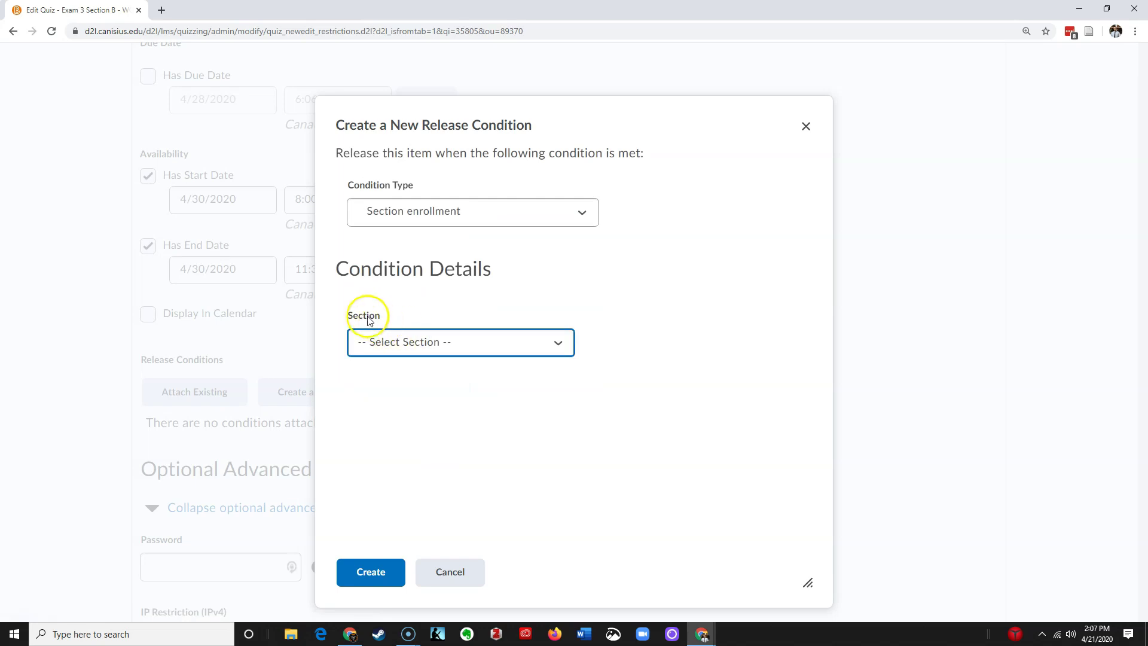
{"action": "left_click", "coordinate": [423, 346]}
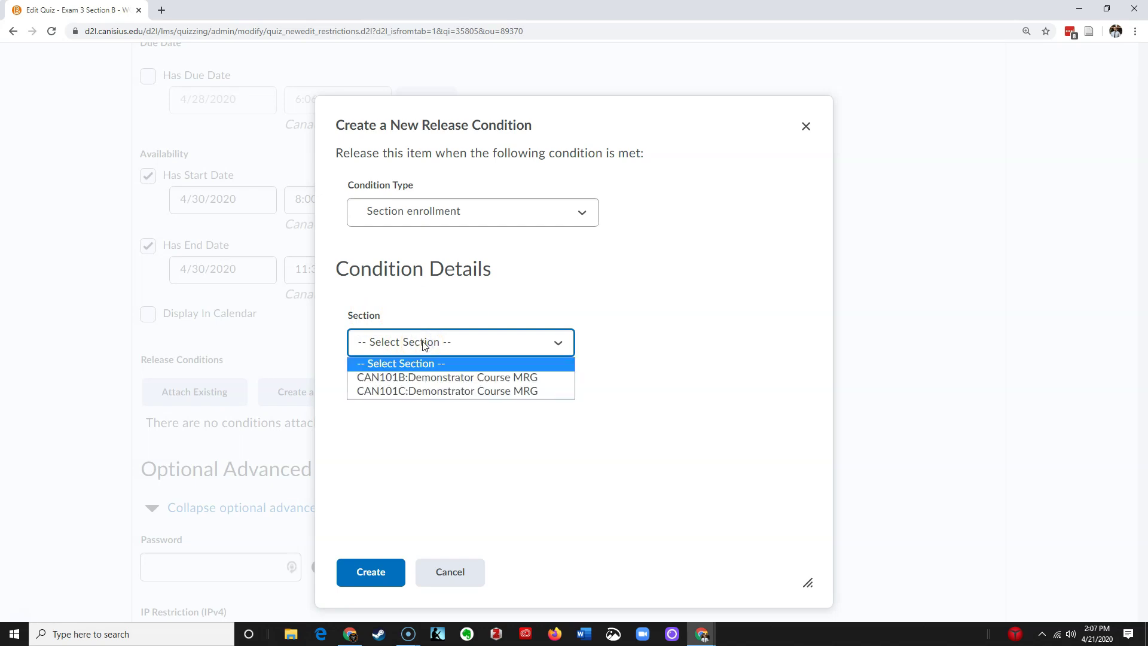
{"action": "left_click", "coordinate": [401, 377]}
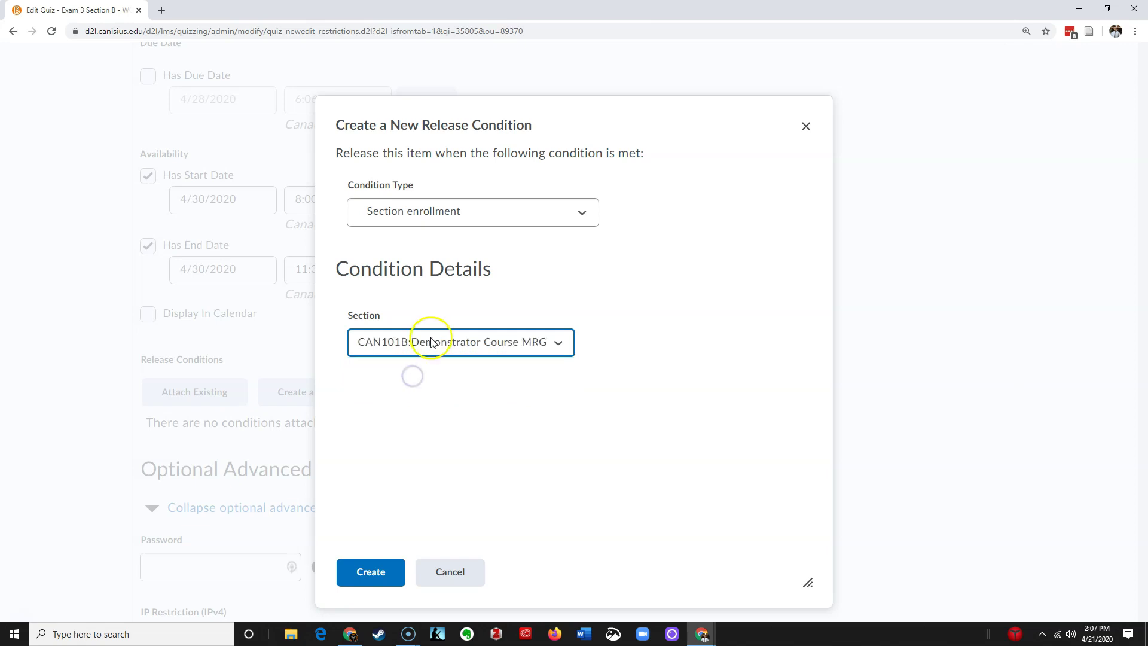
{"action": "left_click", "coordinate": [365, 573]}
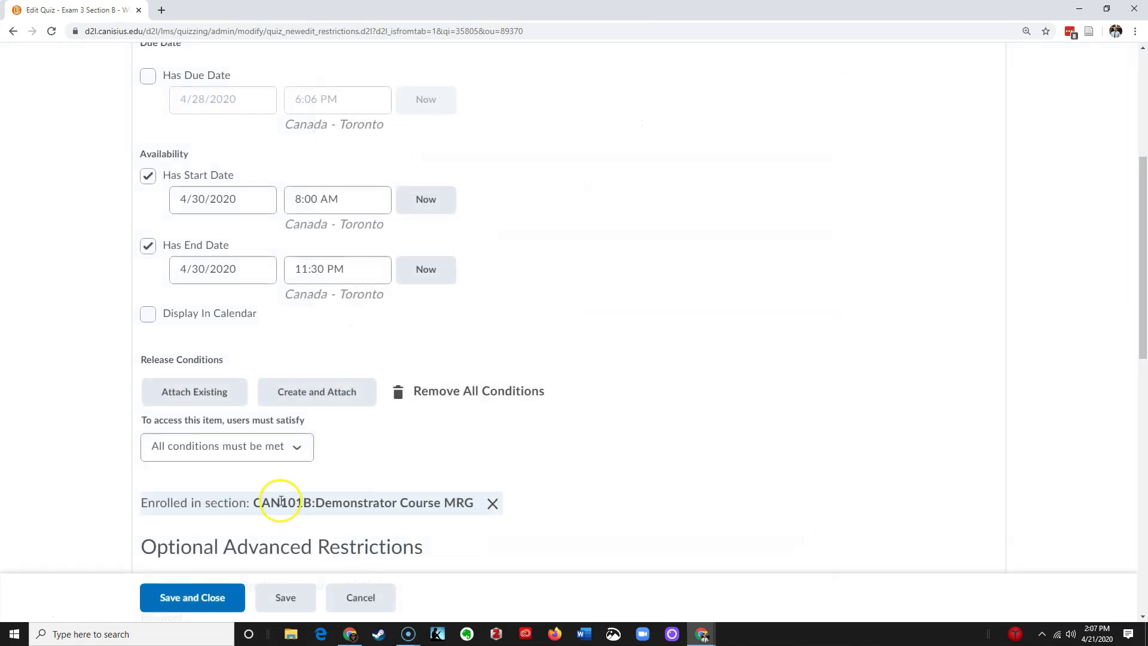
- Save the Exam 3 Section B quiz, check its restrictions, and close it back to the quiz list
{"action": "scroll", "coordinate": [287, 479], "scroll_direction": "down", "scroll_amount": 2}
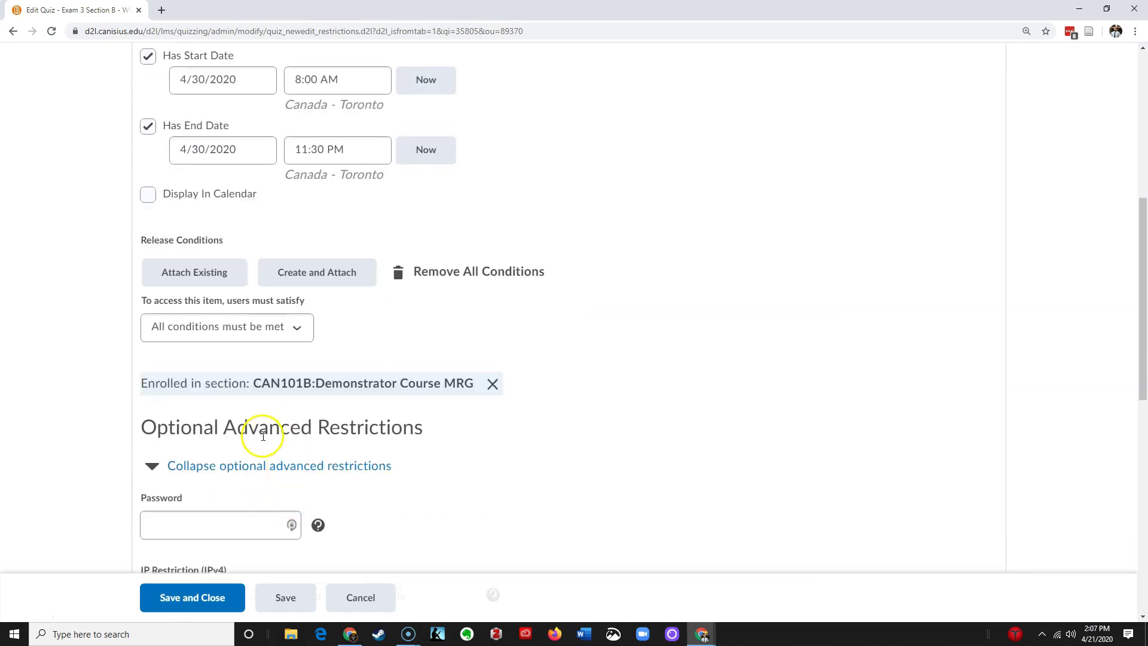
{"action": "left_click", "coordinate": [285, 598]}
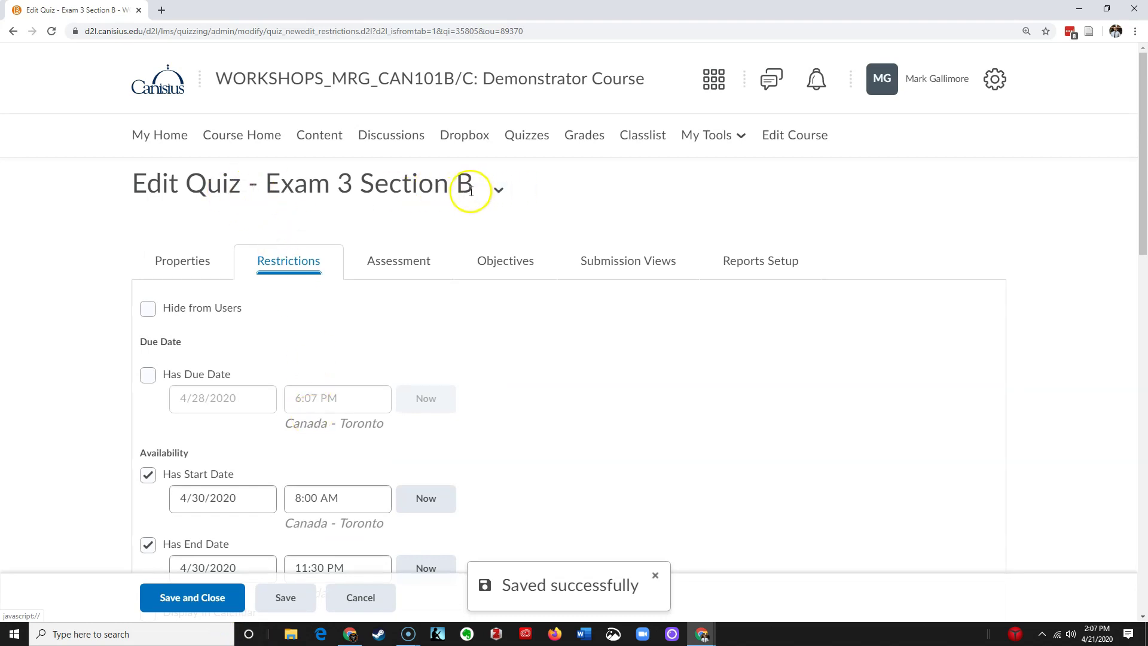
{"action": "scroll", "coordinate": [538, 461], "scroll_direction": "down", "scroll_amount": 2}
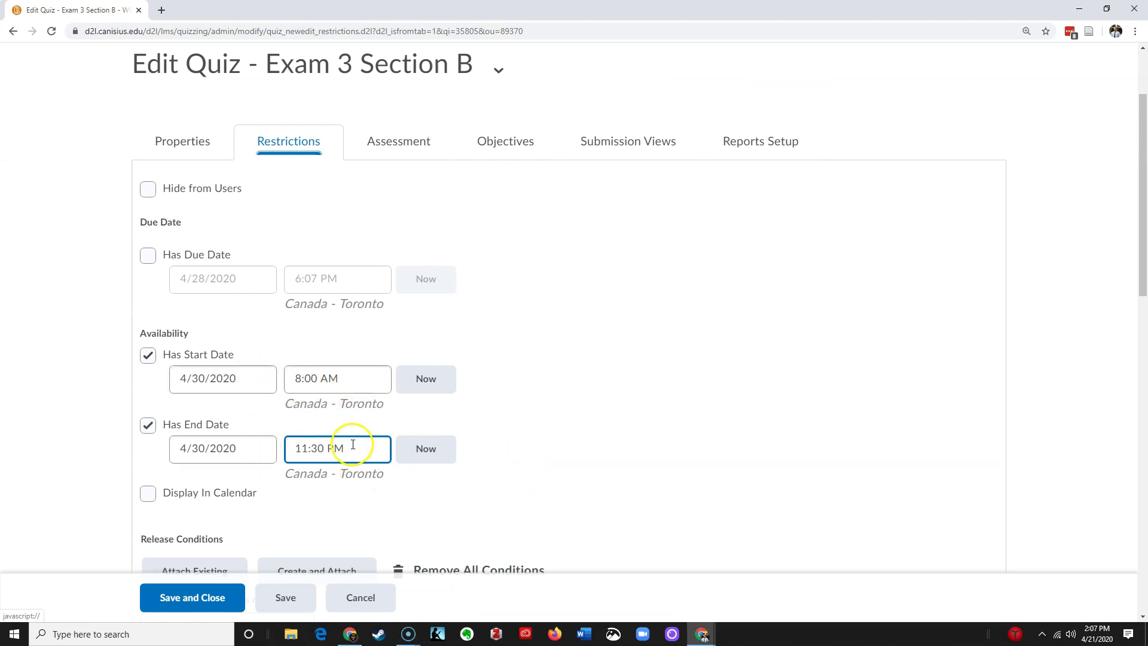
{"action": "left_click", "coordinate": [203, 598]}
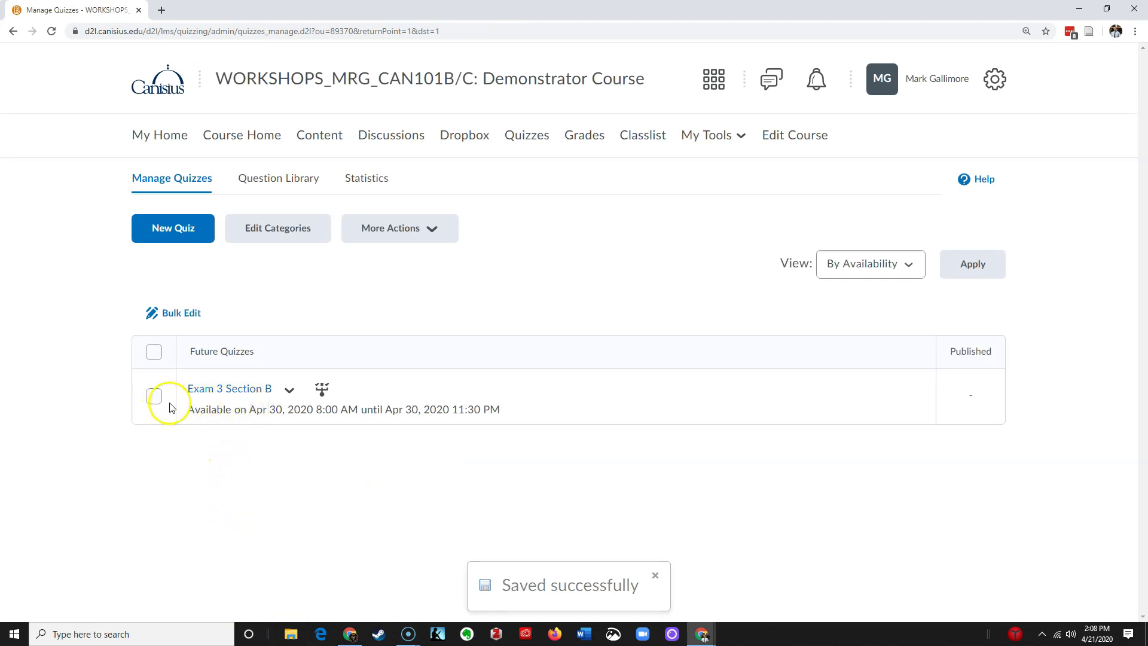
- Start copying a quiz and choose Exam 3 Section B as the quiz to copy
{"action": "left_click", "coordinate": [389, 228]}
{"action": "left_click", "coordinate": [362, 272]}
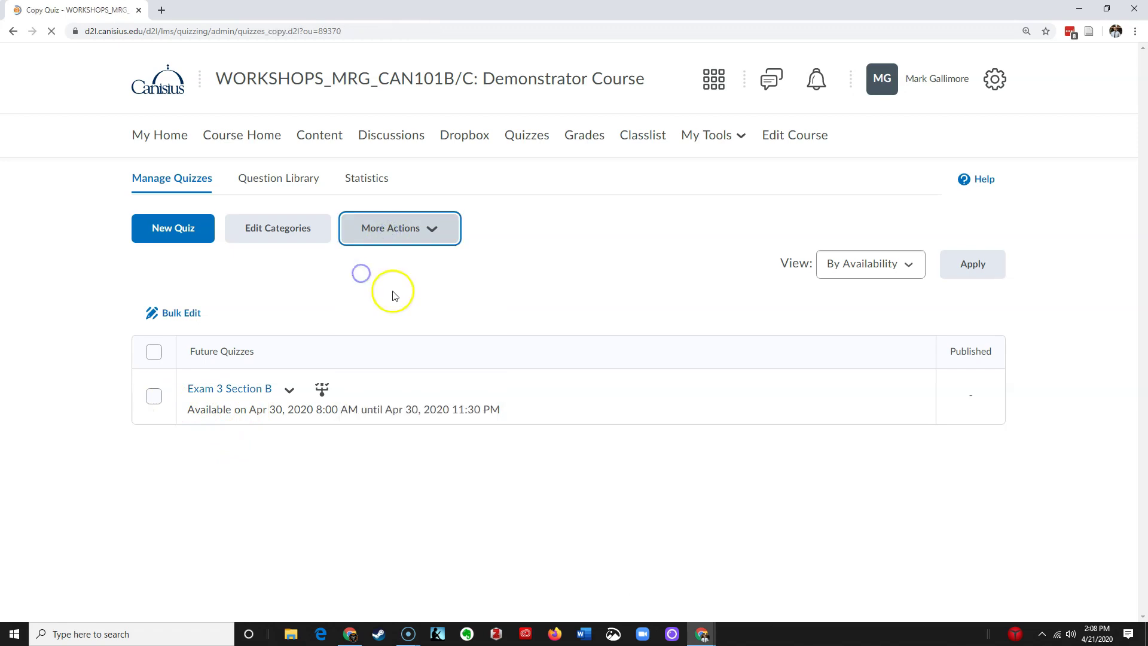
{"action": "left_click", "coordinate": [308, 325]}
{"action": "left_click", "coordinate": [205, 339]}
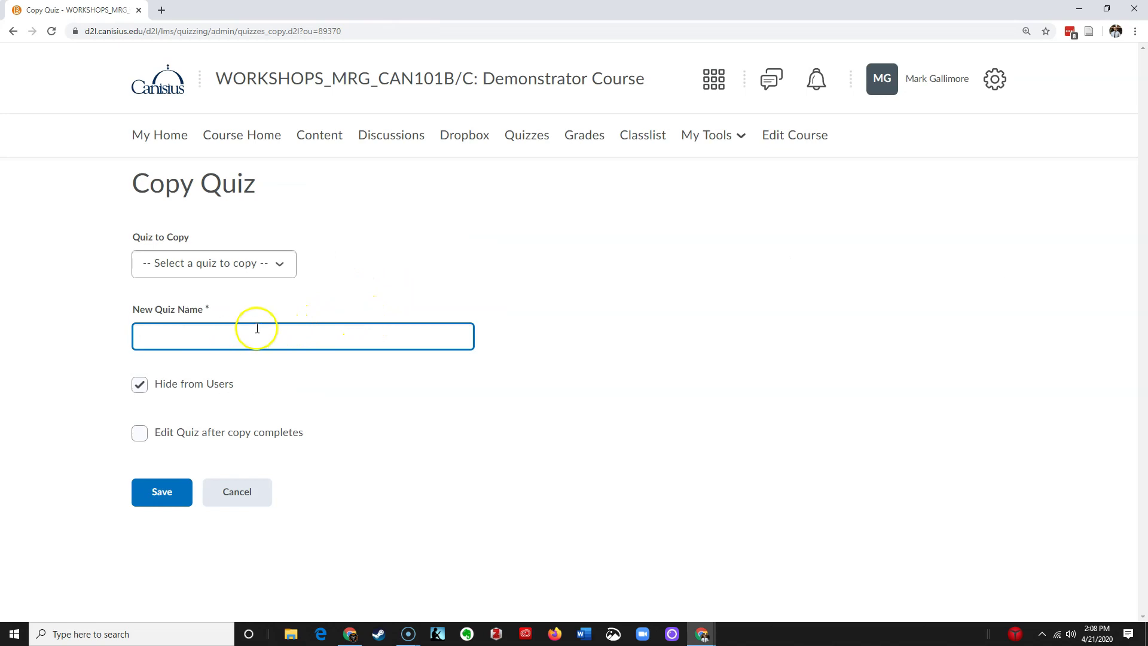
{"action": "left_click", "coordinate": [178, 263]}
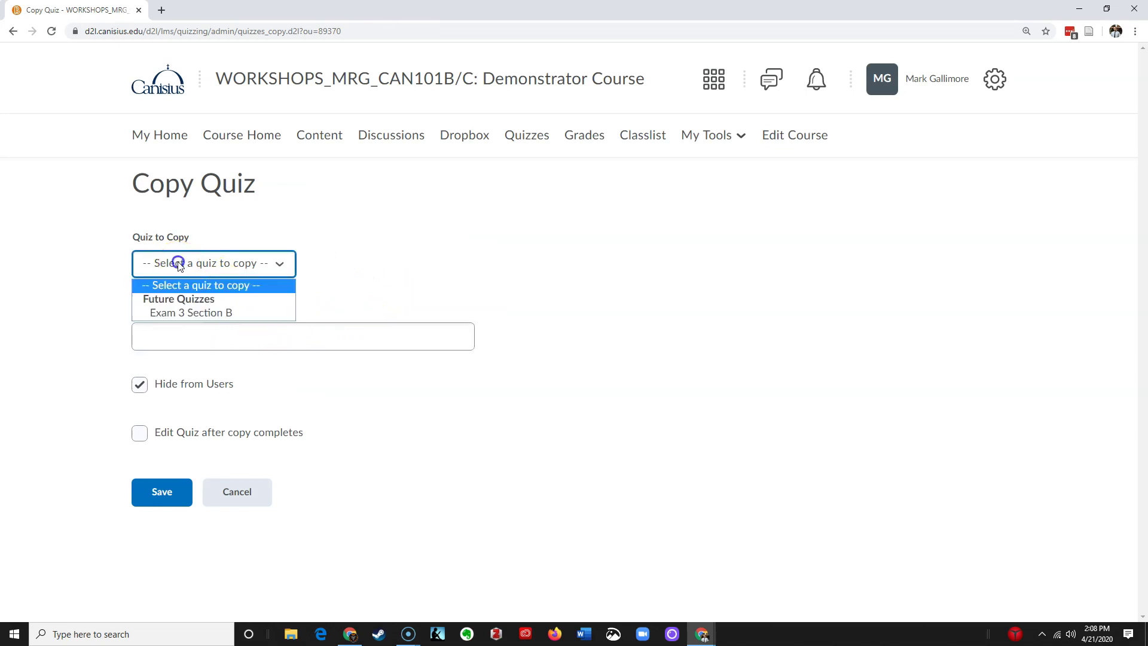
{"action": "left_click", "coordinate": [175, 313]}
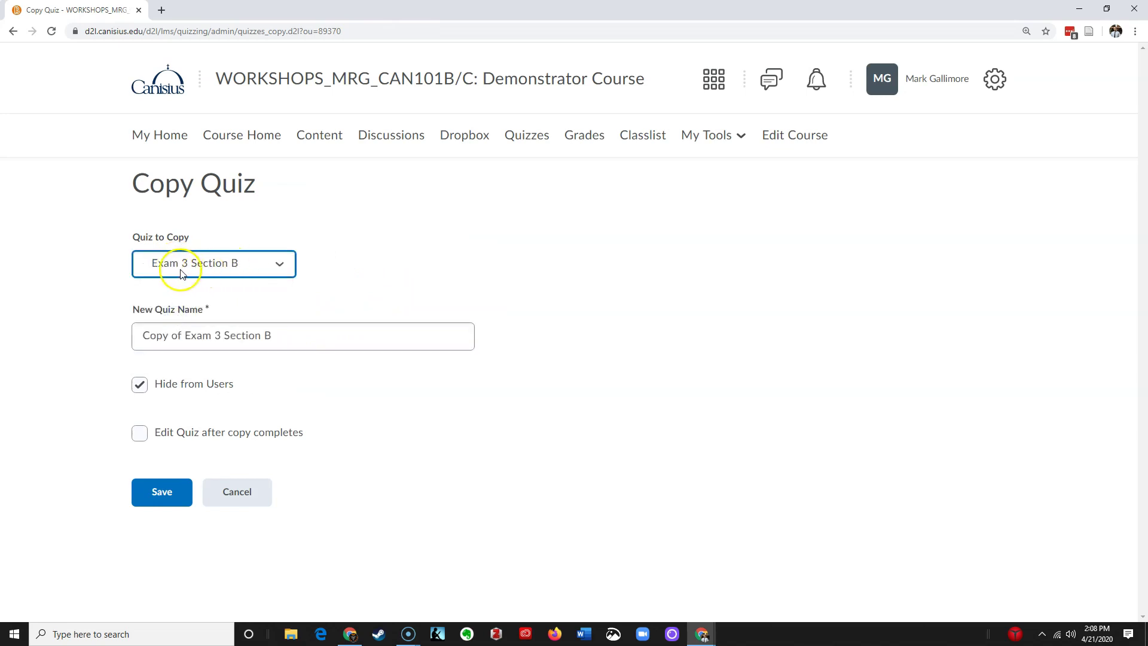
- Name the new quiz copy "Exam 3 Section C"
{"action": "left_click", "coordinate": [185, 333]}
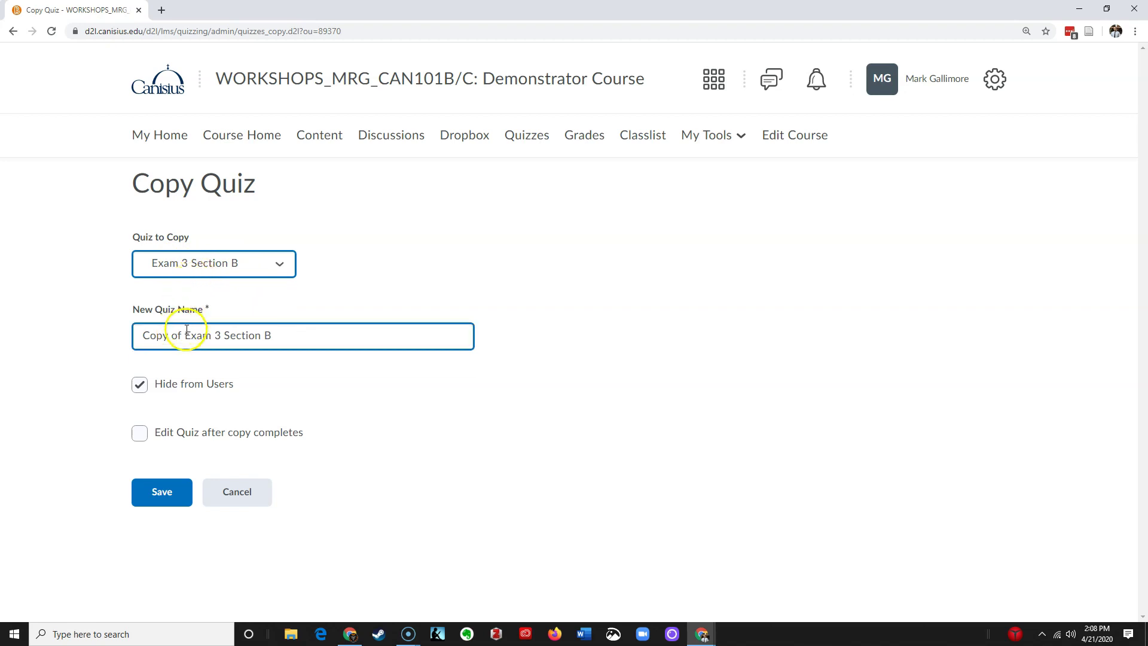
{"action": "left_click_drag", "start_coordinate": [178, 335], "coordinate": [122, 334]}
{"action": "key", "text": "BackSpace"}
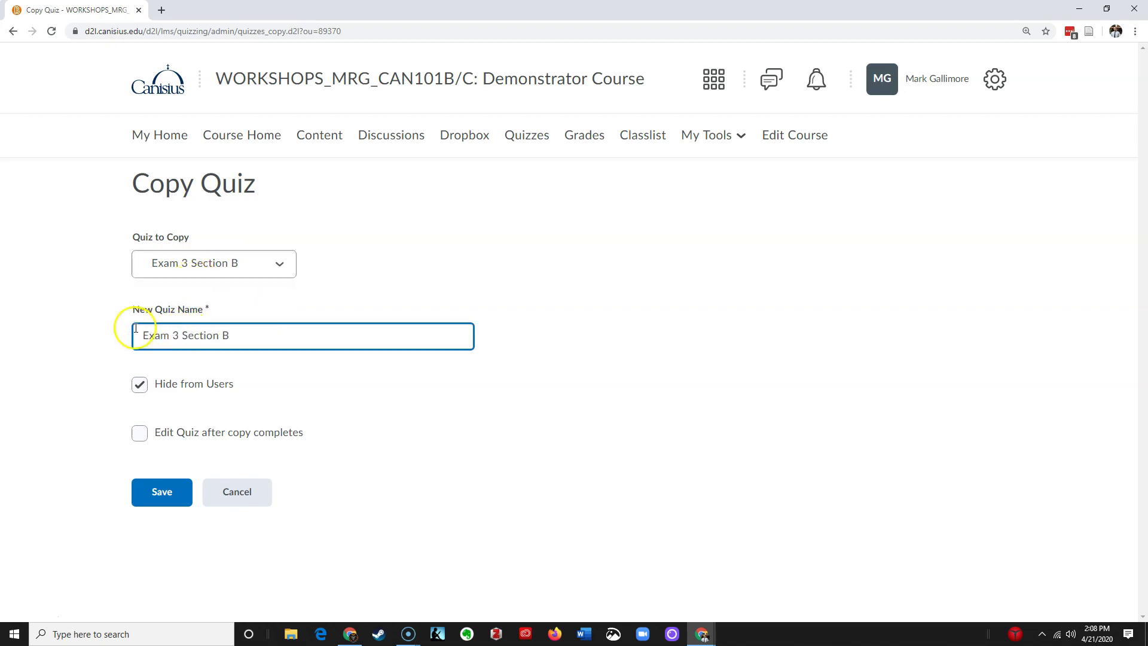
{"action": "left_click", "coordinate": [226, 335]}
- Turn off Hide from Users for the copy, enable editing the quiz after copying, and save it
{"action": "left_click", "coordinate": [140, 386]}
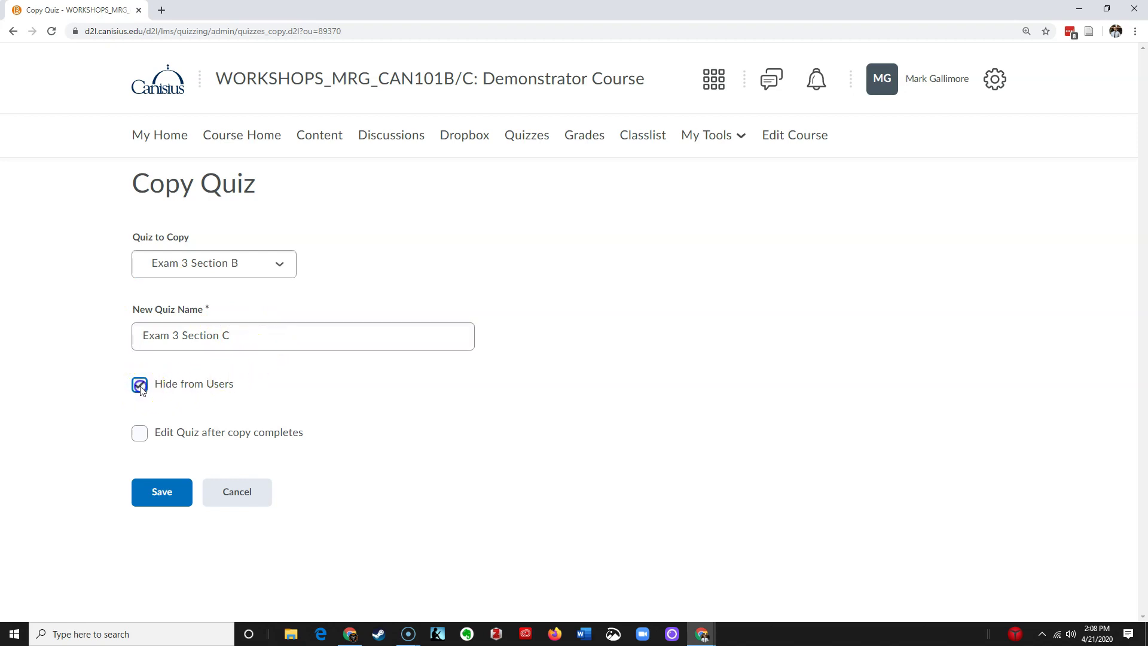
{"action": "left_click", "coordinate": [141, 433]}
{"action": "left_click", "coordinate": [167, 496]}
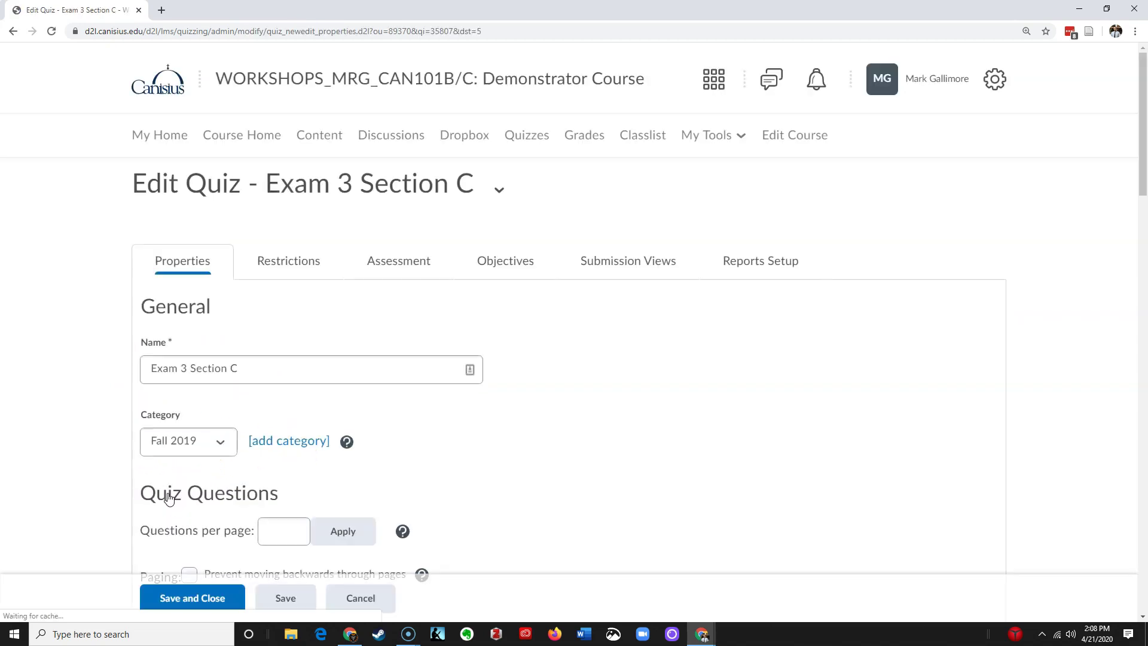
- In the restrictions of Exam 3 Section C, set both the availability start date and end date to 5/1/2020
{"action": "left_click", "coordinate": [290, 271]}
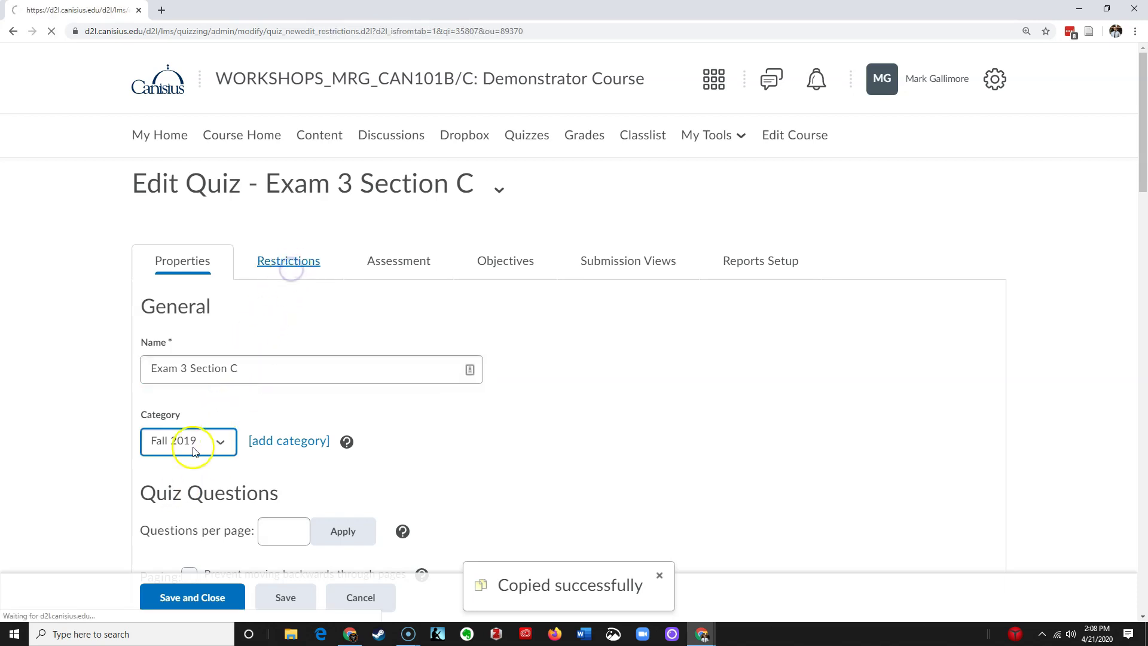
{"action": "scroll", "coordinate": [213, 476], "scroll_direction": "down", "scroll_amount": 2}
{"action": "left_click", "coordinate": [252, 391]}
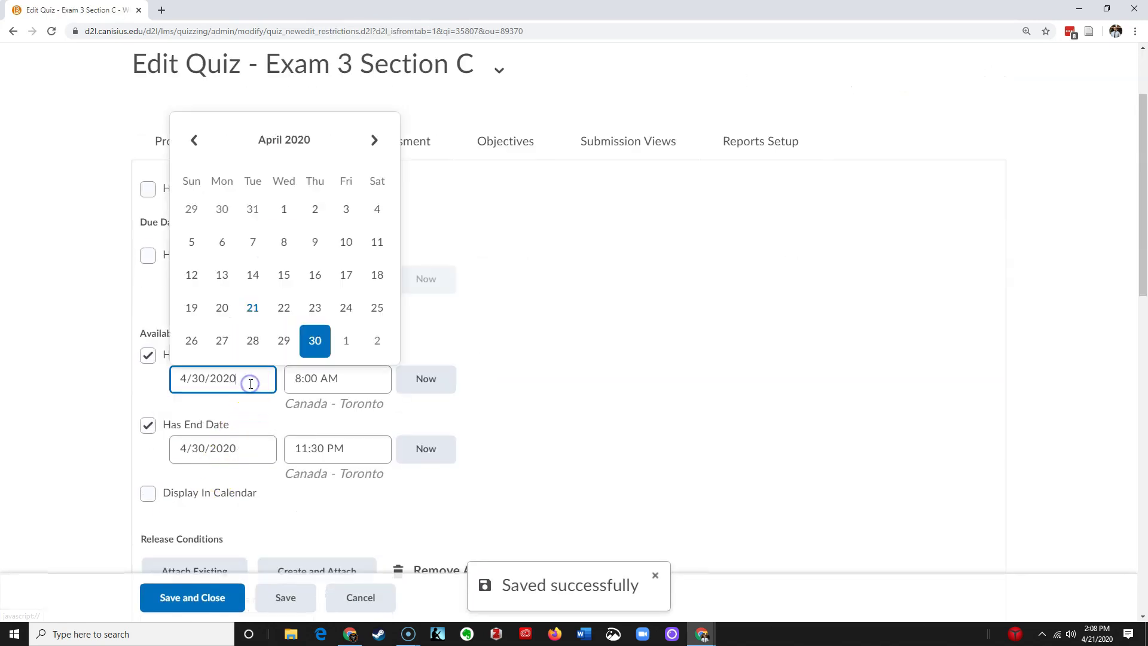
{"action": "left_click", "coordinate": [345, 345]}
{"action": "left_click", "coordinate": [244, 440]}
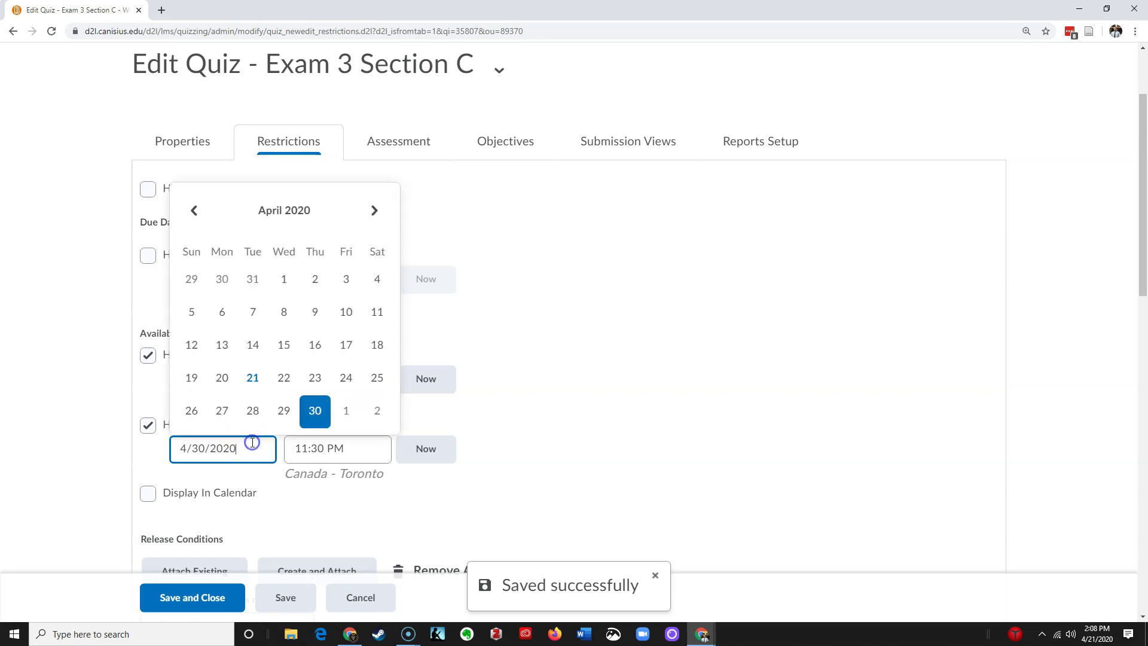
{"action": "left_click", "coordinate": [350, 404]}
- Create and attach a Section enrollment release condition to Exam 3 Section C for section CAN101C:Demonstrator Course MRG
{"action": "scroll", "coordinate": [263, 448], "scroll_direction": "down", "scroll_amount": 2}
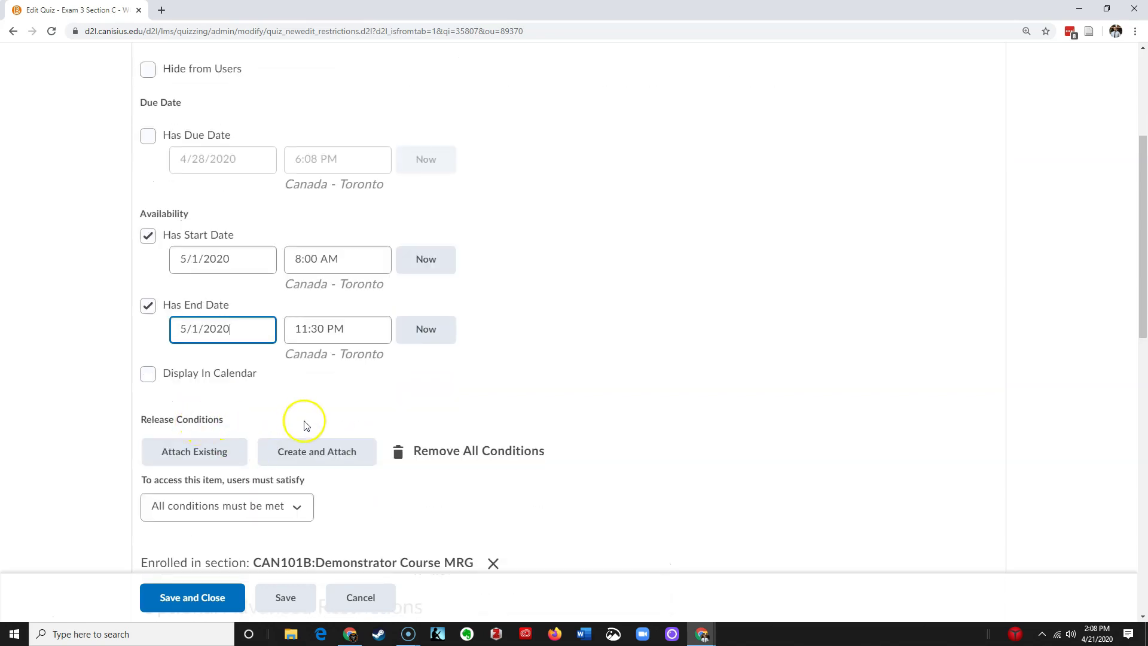
{"action": "left_click", "coordinate": [320, 453]}
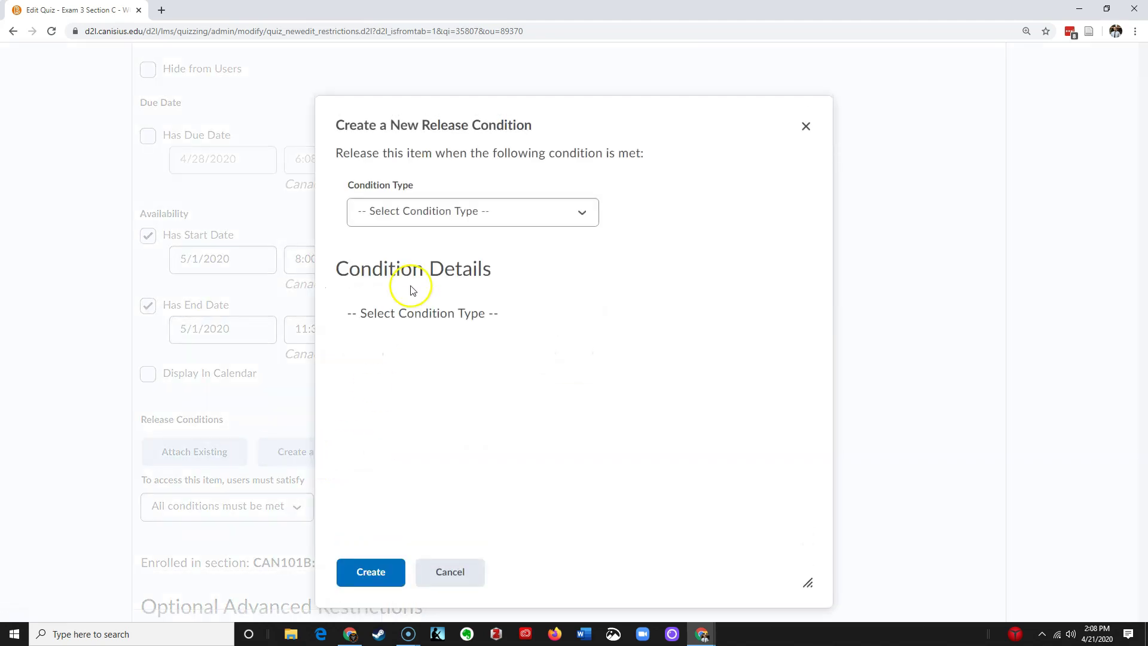
{"action": "left_click", "coordinate": [411, 214]}
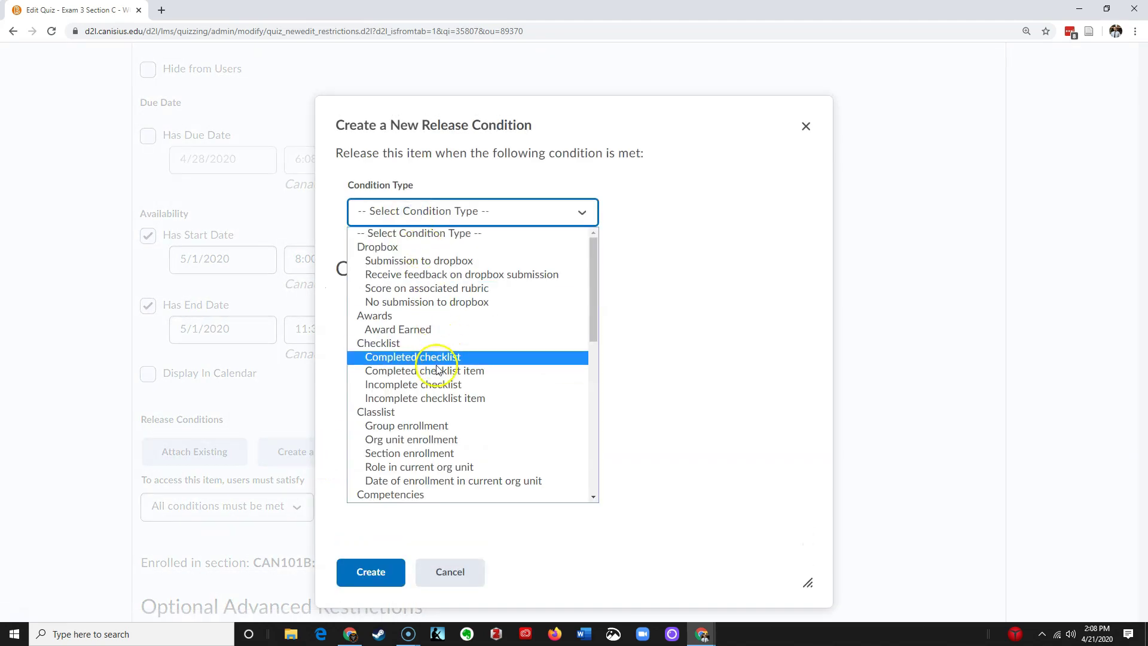
{"action": "left_click", "coordinate": [395, 452]}
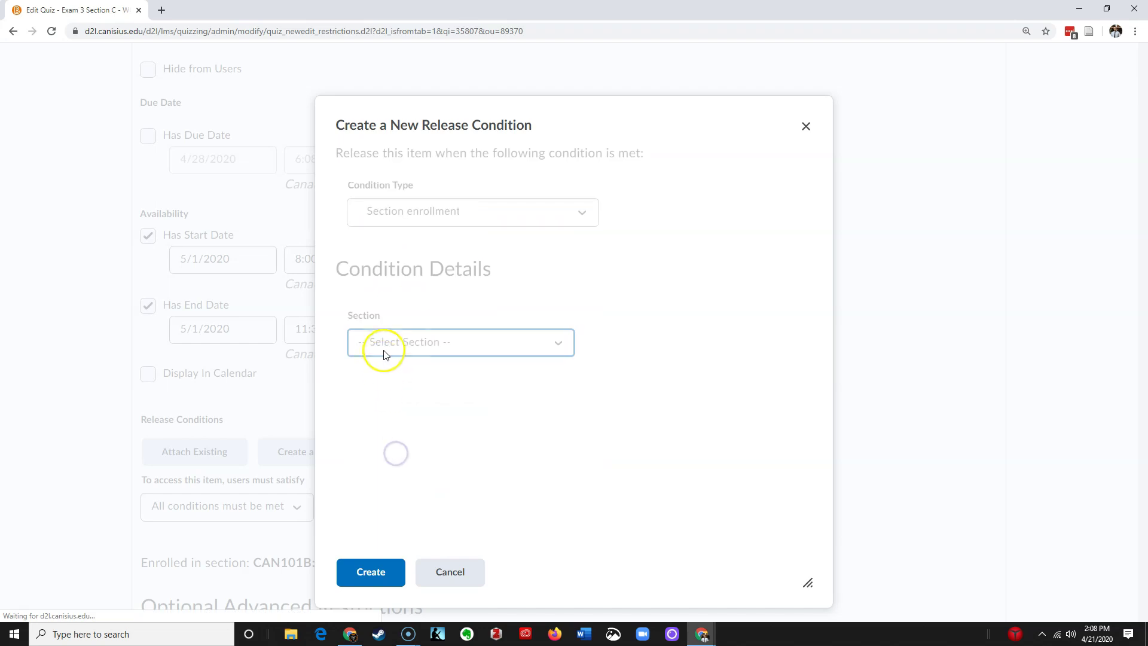
{"action": "left_click", "coordinate": [448, 348]}
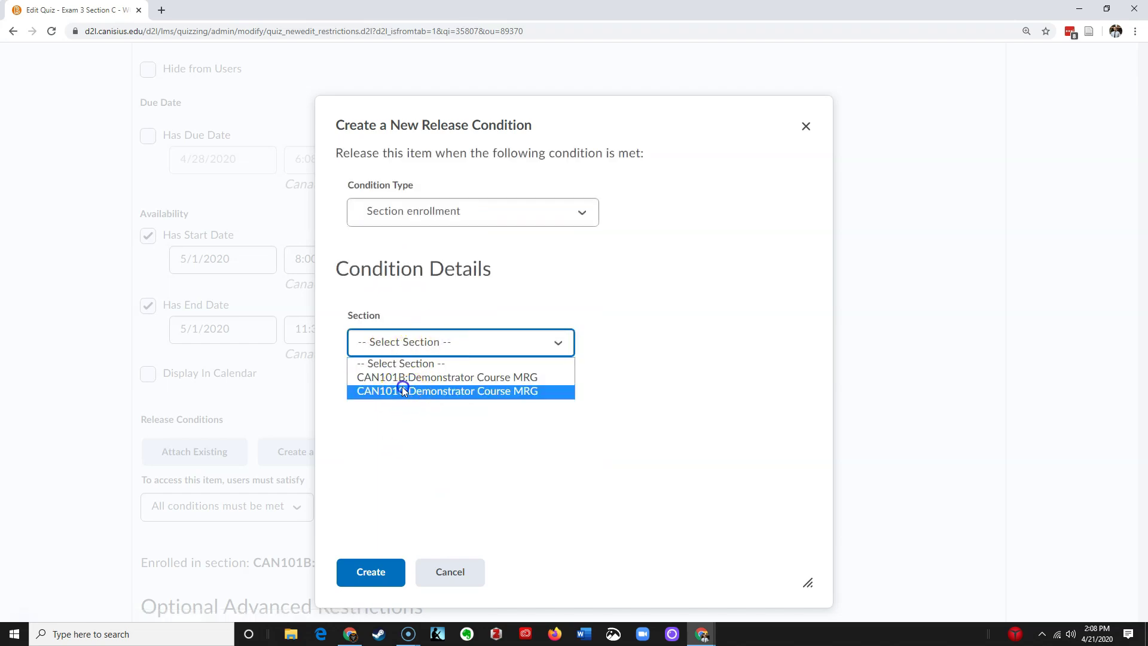
{"action": "left_click", "coordinate": [403, 391]}
{"action": "left_click", "coordinate": [364, 571]}
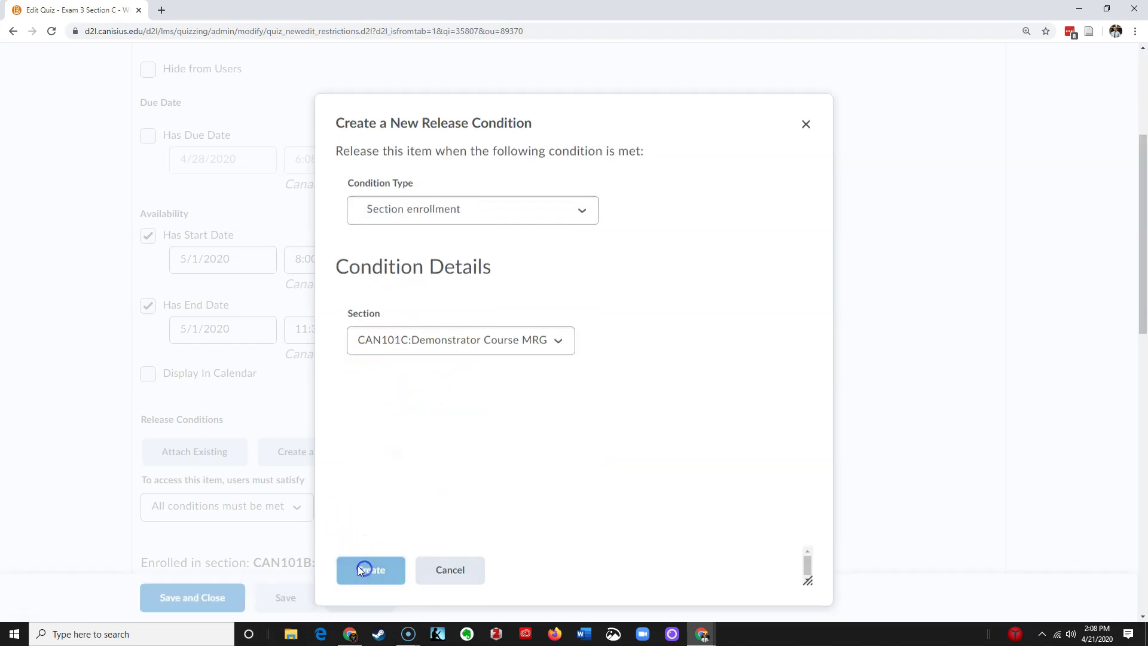
- Require that any condition must be met, remove the CAN101B section enrollment condition from Exam 3 Section C, and save and close the quiz
{"action": "scroll", "coordinate": [72, 481], "scroll_direction": "down", "scroll_amount": 3}
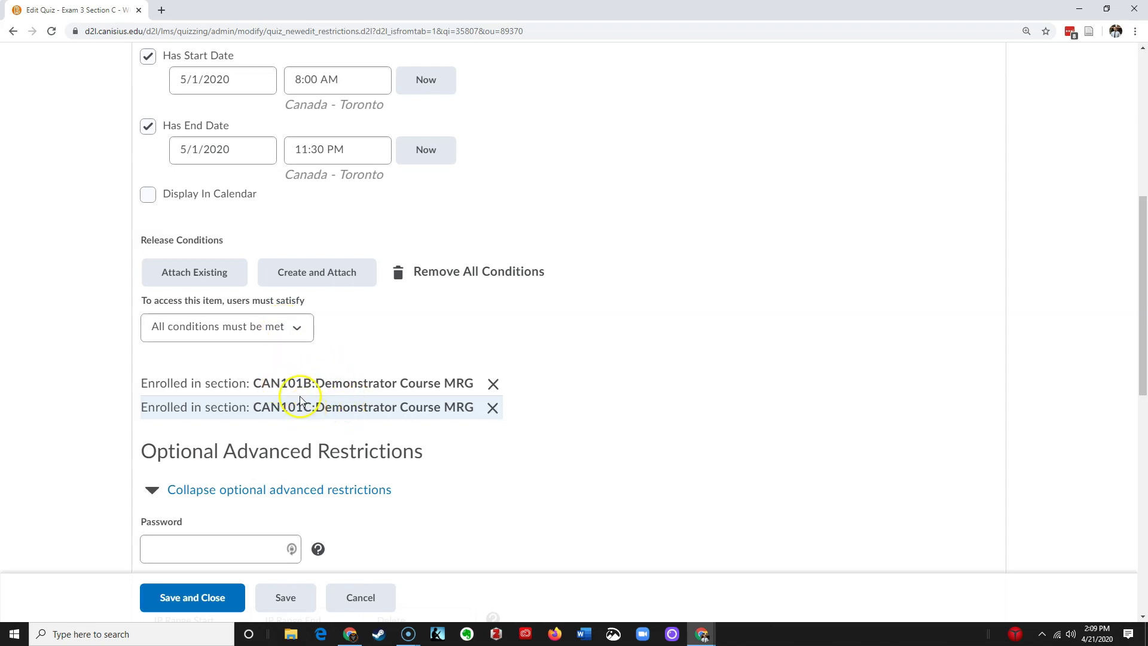
{"action": "left_click", "coordinate": [269, 328]}
{"action": "left_click", "coordinate": [224, 363]}
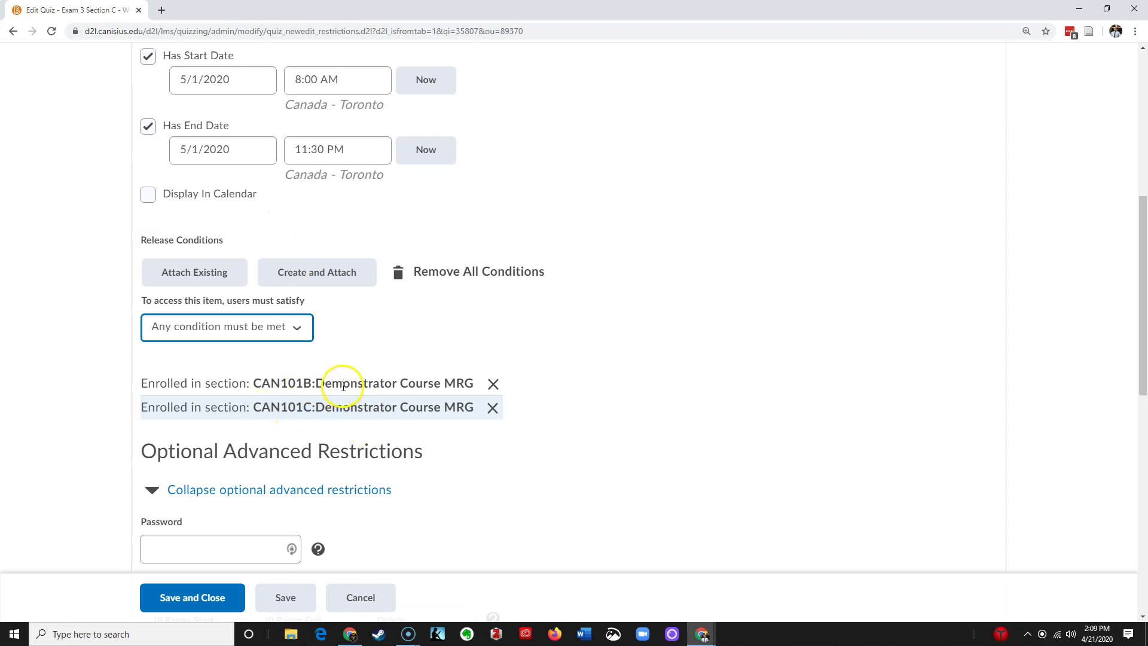
{"action": "left_click", "coordinate": [493, 384]}
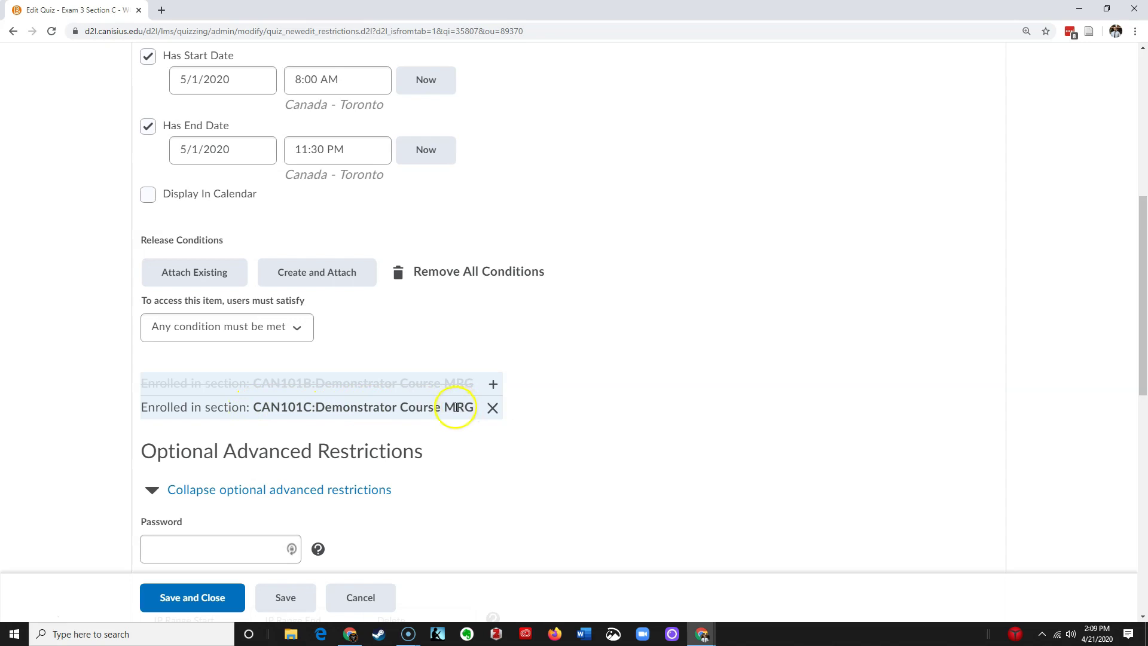
{"action": "left_click", "coordinate": [188, 598]}
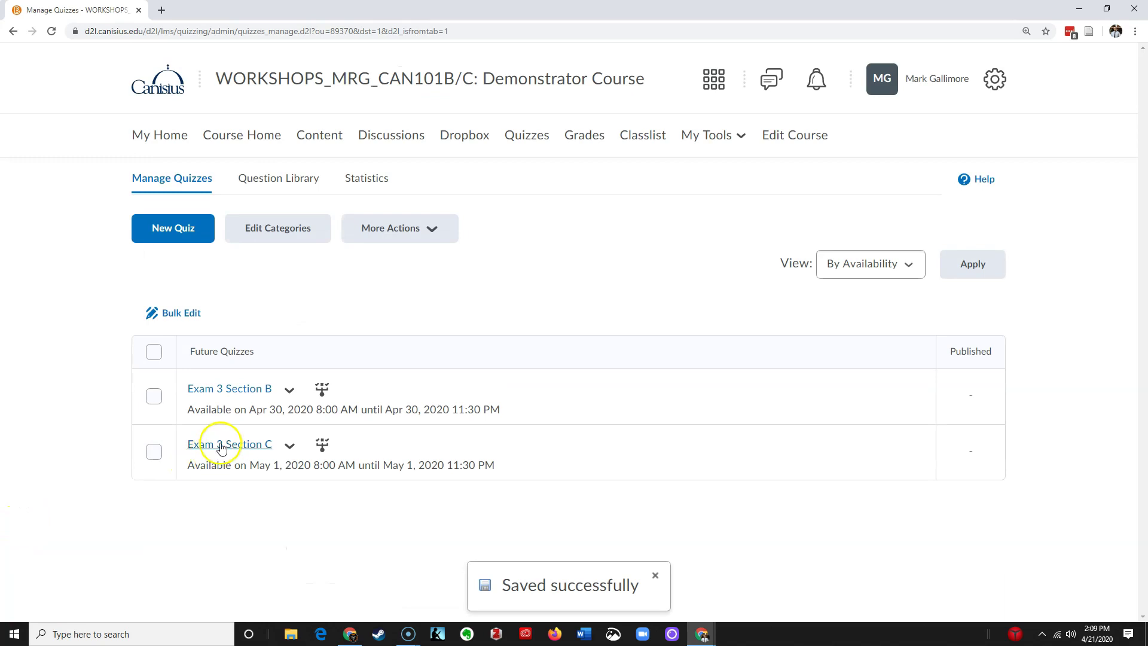
{"action": "mouse_move", "coordinate": [324, 395]}
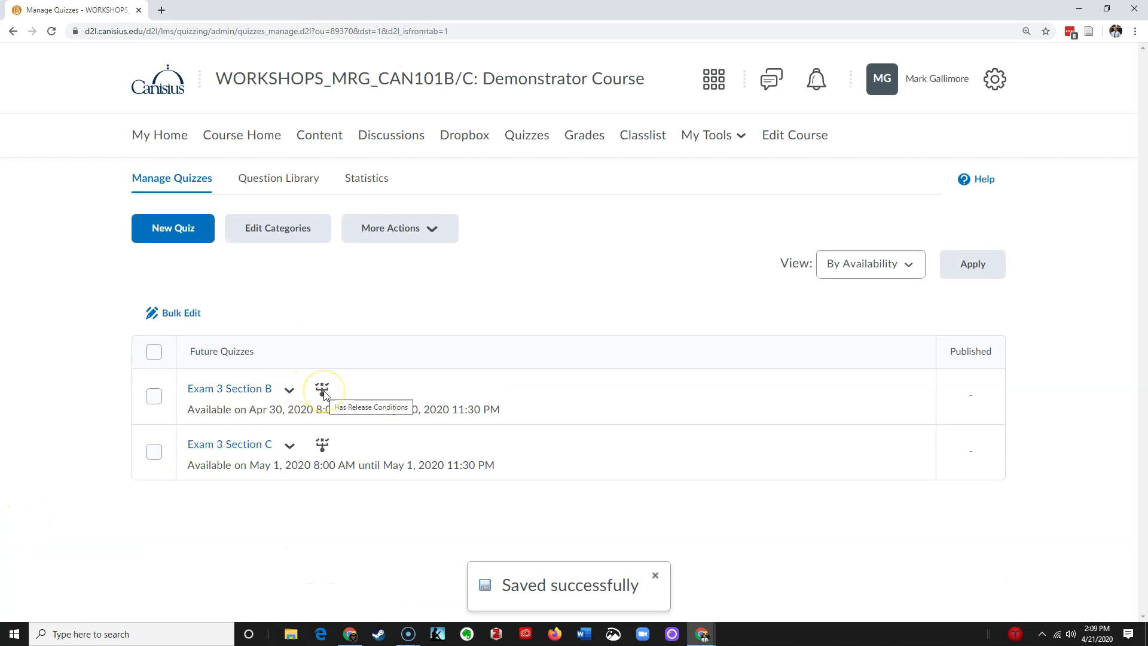
{"action": "mouse_move", "coordinate": [324, 448]}
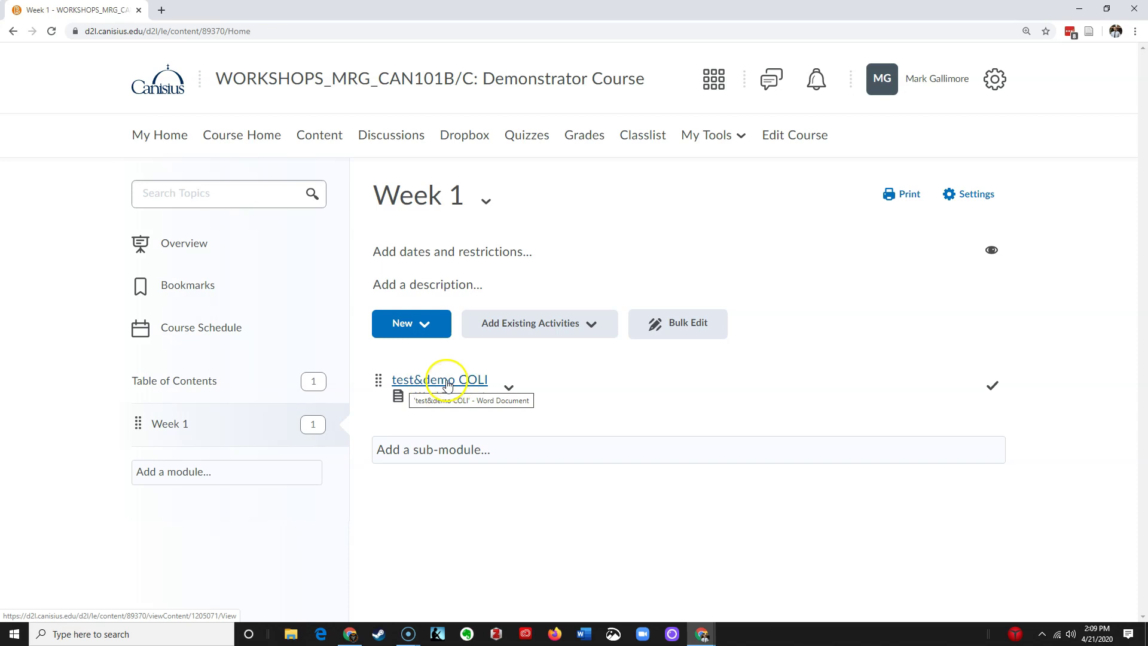
- In the Week 1 content module, attach the existing CAN101B:Demonstrator Course MRG section enrollment condition to the test&demo COLI topic and update its restrictions
{"action": "left_click", "coordinate": [507, 389]}
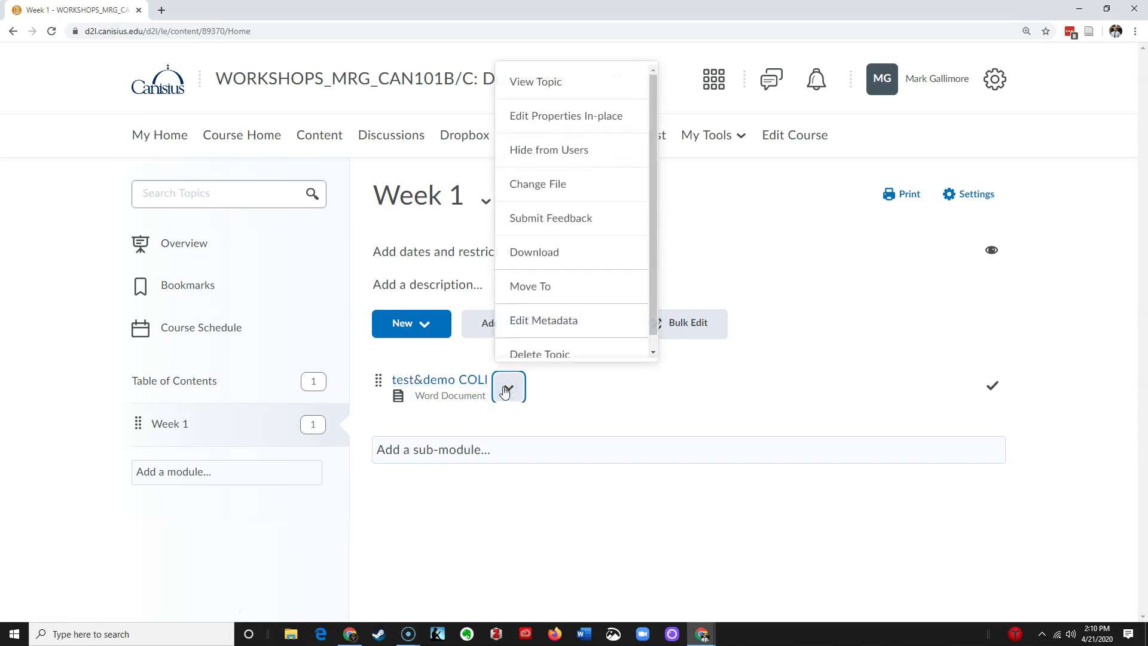
{"action": "left_click", "coordinate": [544, 116]}
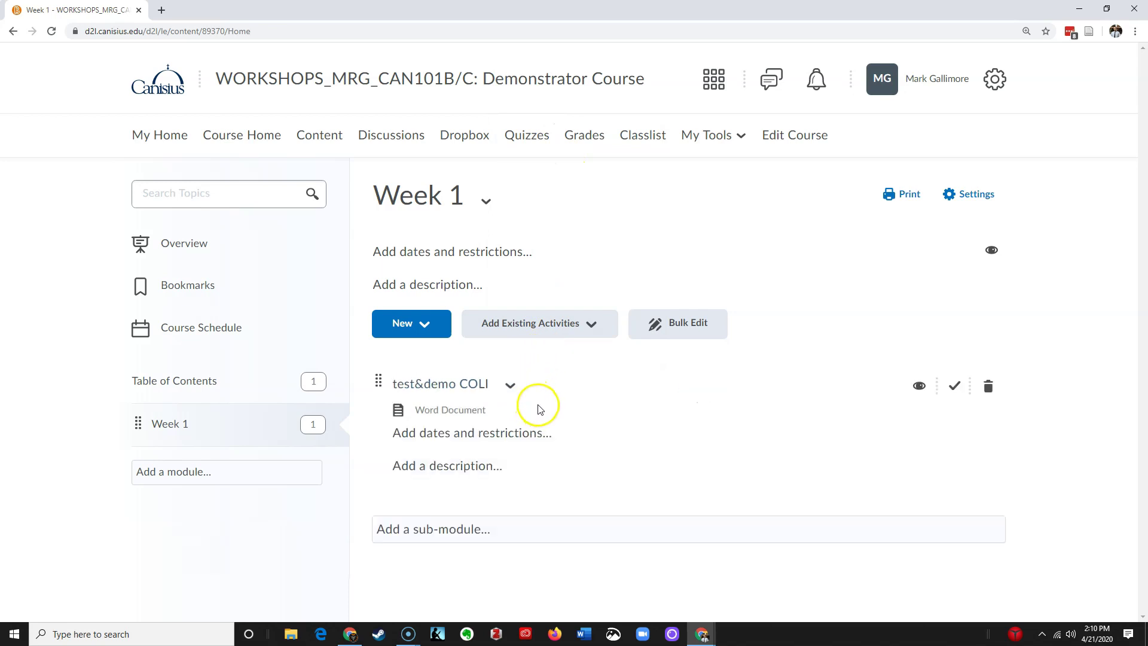
{"action": "left_click", "coordinate": [480, 436]}
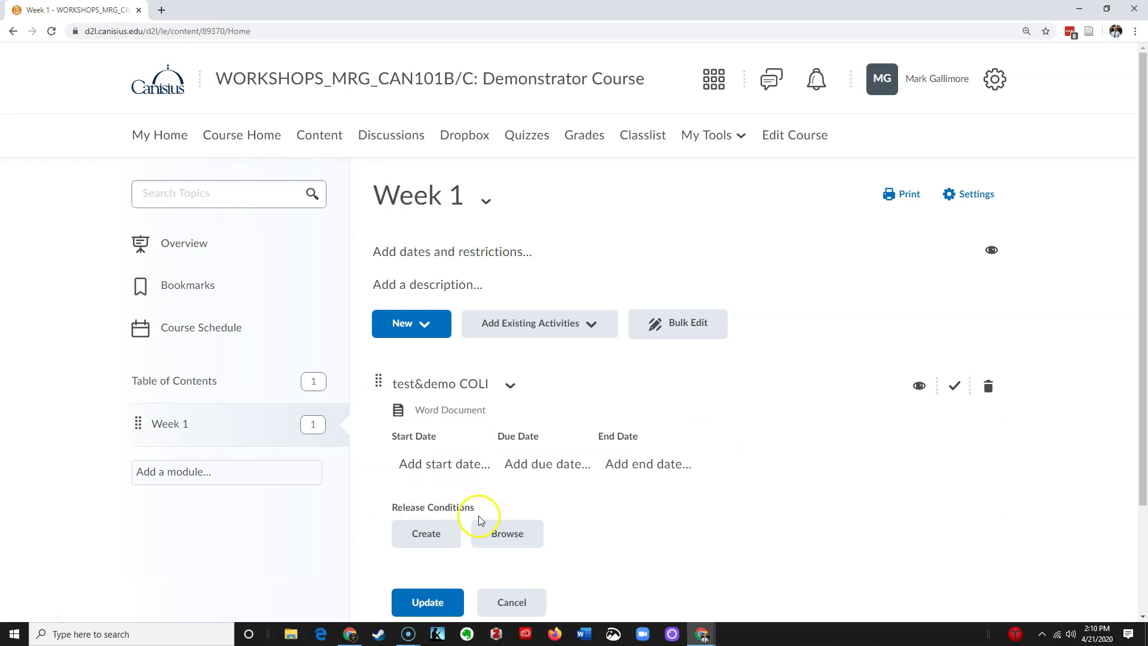
{"action": "scroll", "coordinate": [474, 520], "scroll_direction": "down", "scroll_amount": 2}
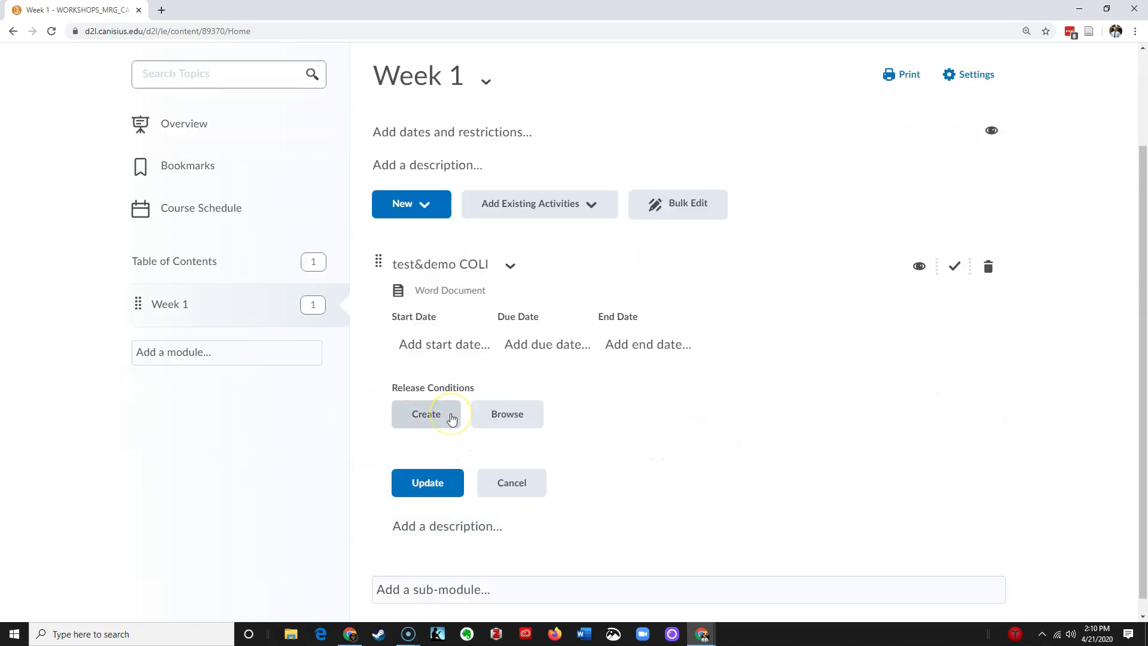
{"action": "left_click", "coordinate": [509, 421]}
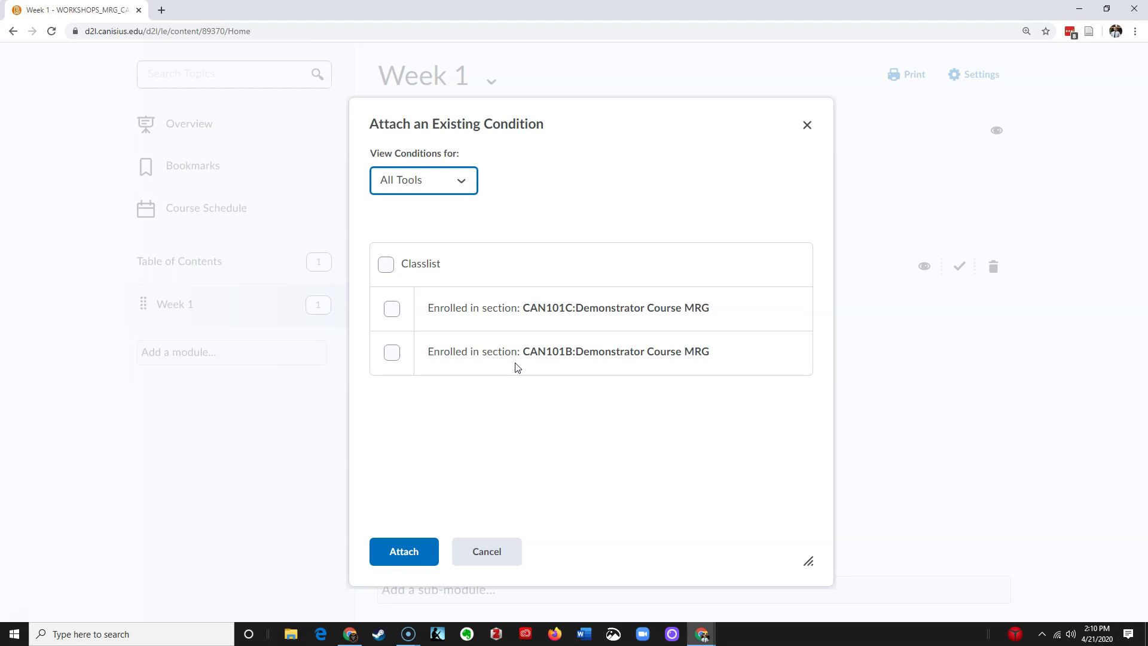
{"action": "left_click", "coordinate": [391, 353]}
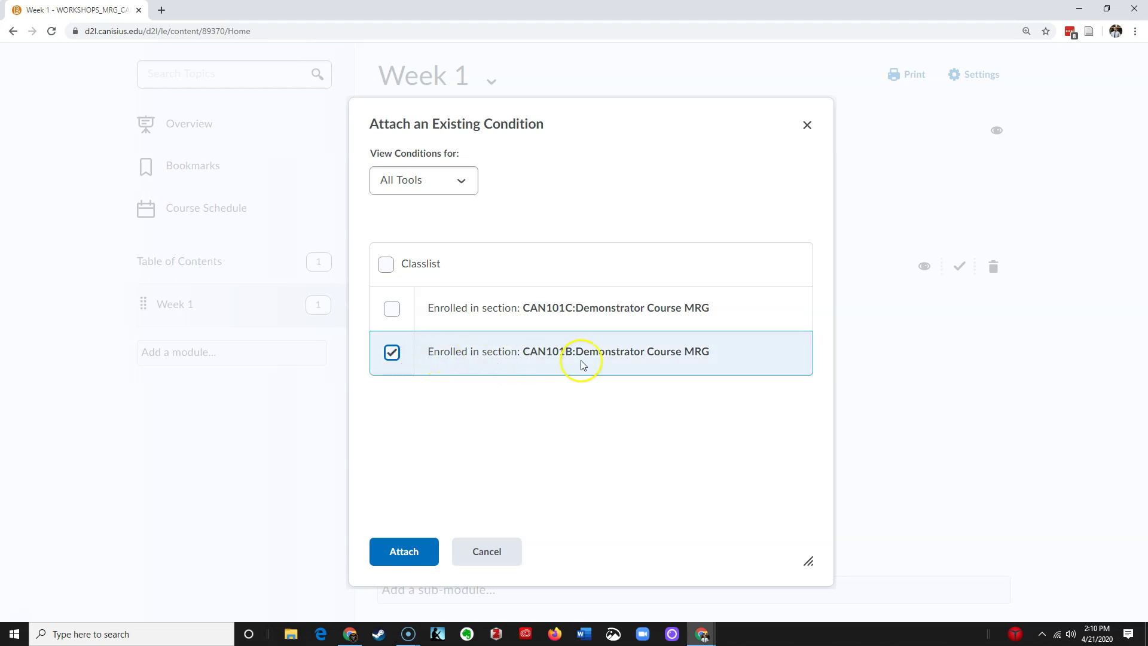
{"action": "left_click", "coordinate": [401, 546]}
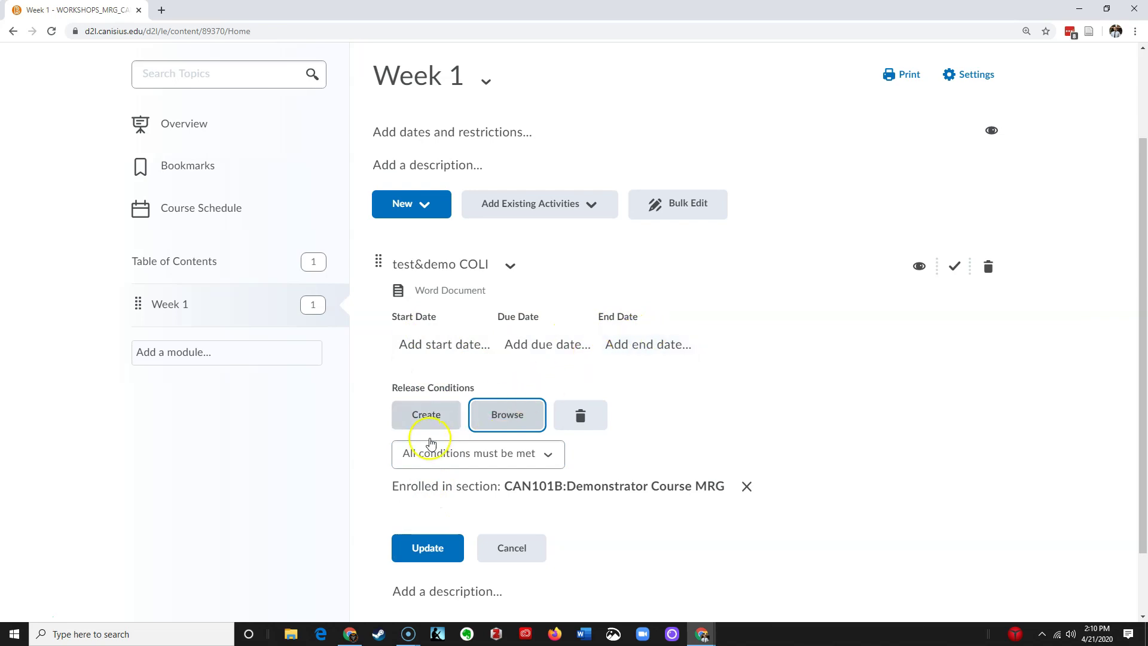
{"action": "left_click", "coordinate": [425, 546]}
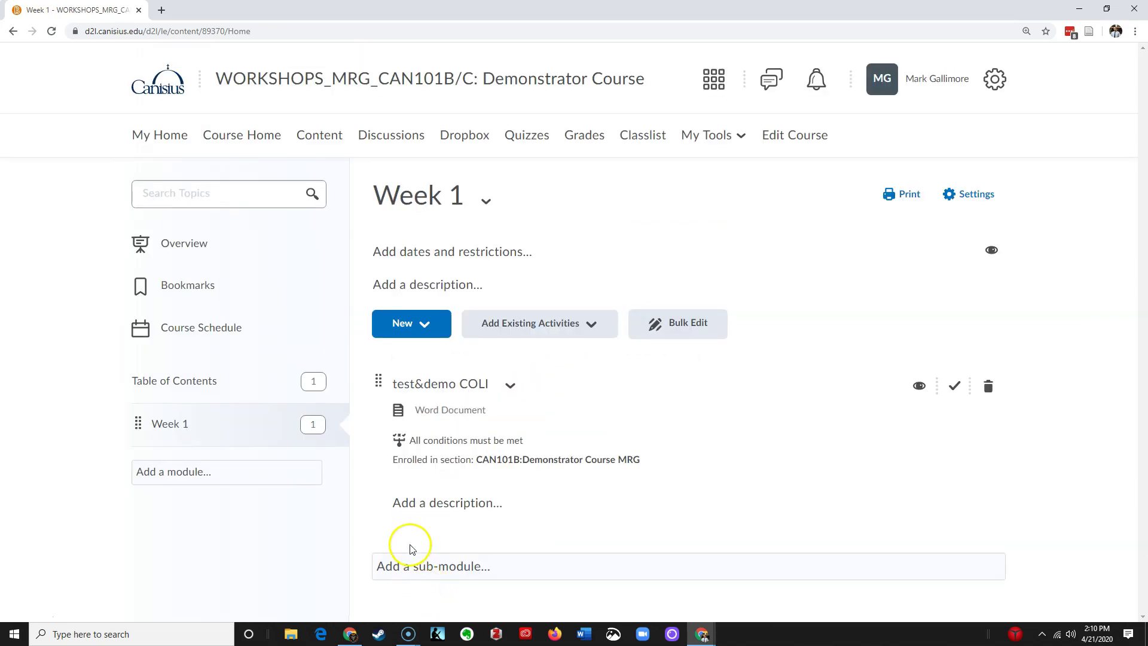